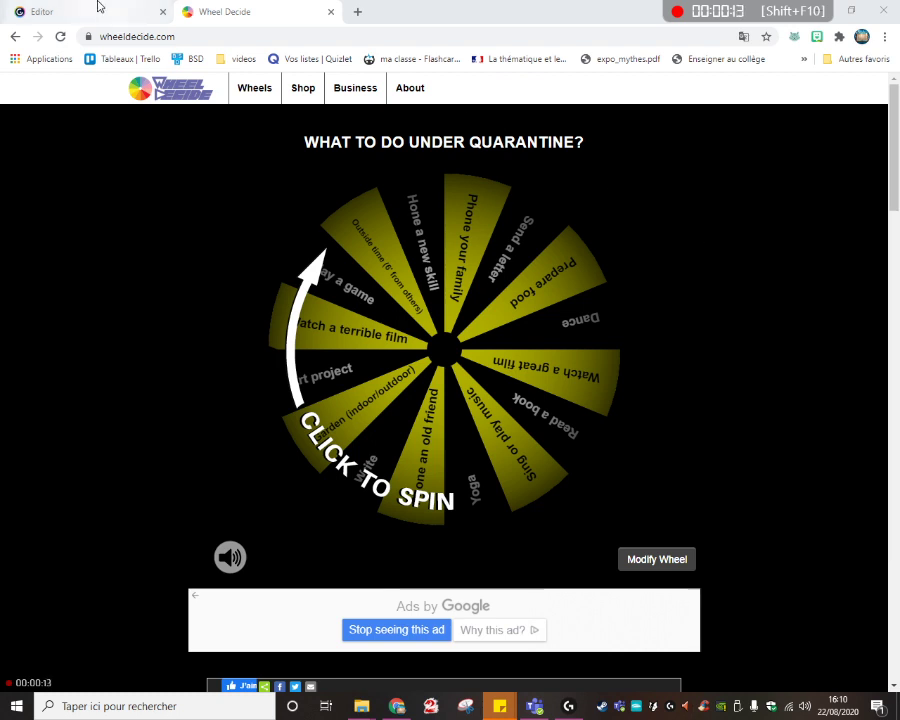
- Open the Wheel Builder to modify the wheel shown on wheeldecide.com
{"action": "left_click", "coordinate": [150, 36]}
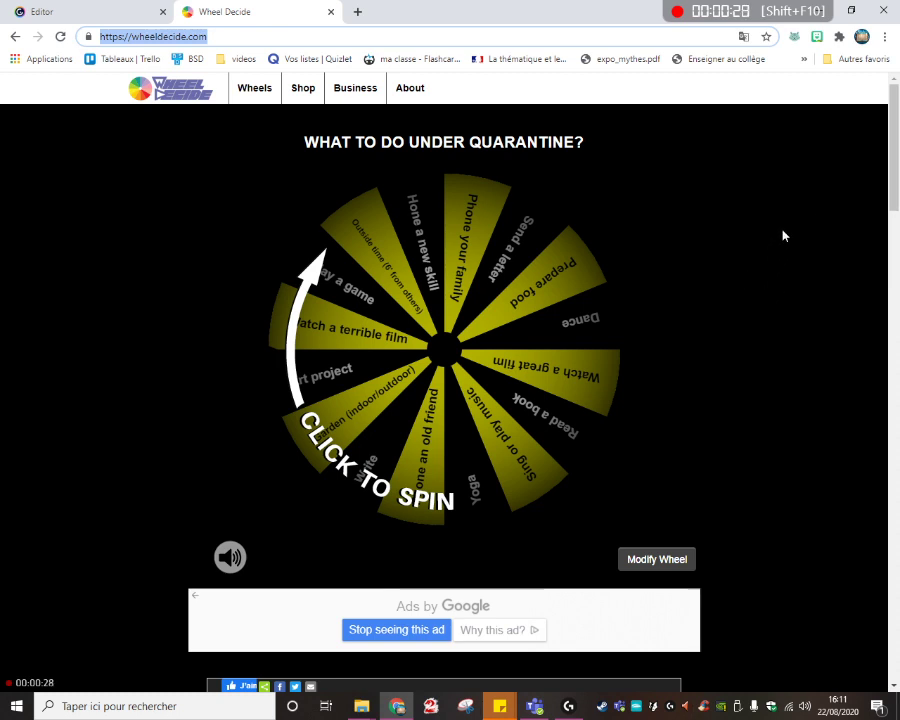
{"action": "scroll", "coordinate": [783, 235], "scroll_direction": "down", "scroll_amount": 1}
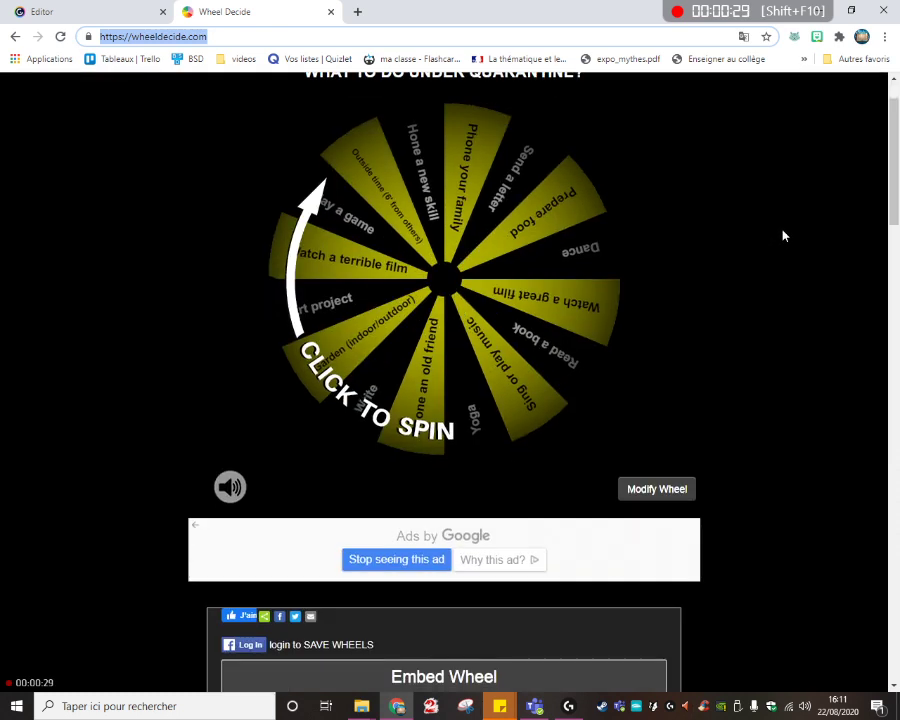
{"action": "left_click", "coordinate": [653, 491]}
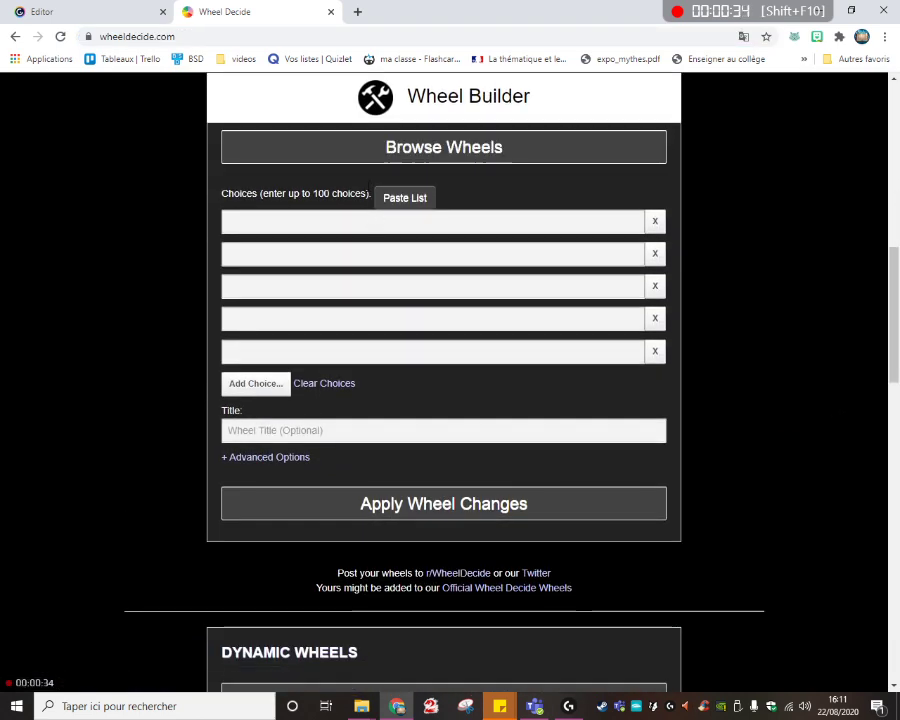
- Enter Je, Tu and Il as the first three choices of the wheel
{"action": "left_click", "coordinate": [294, 222]}
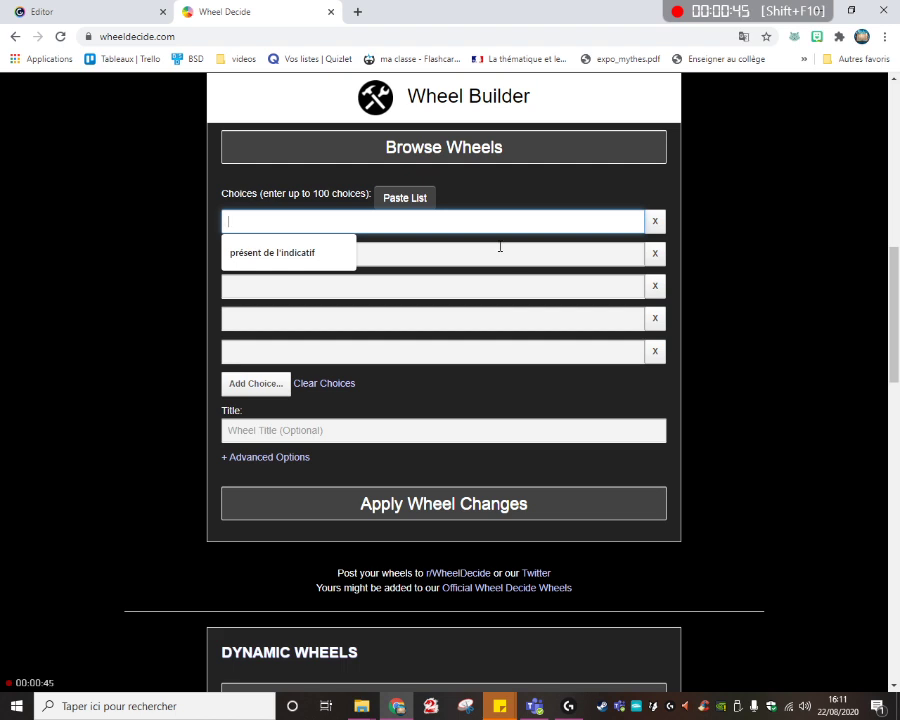
{"action": "type", "text": "Je"}
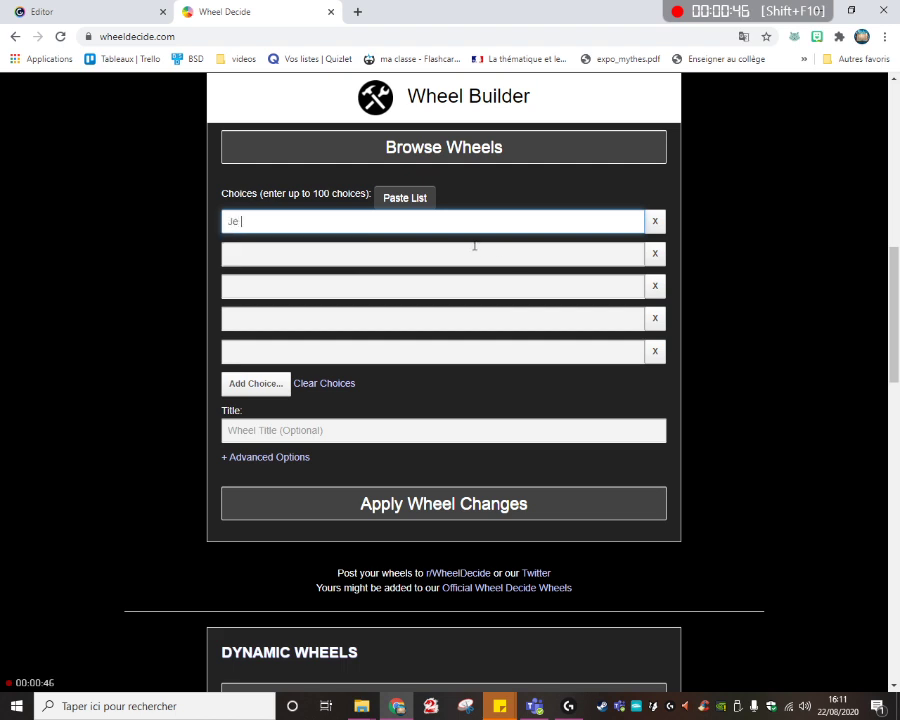
{"action": "left_click", "coordinate": [445, 248]}
{"action": "type", "text": "T"}
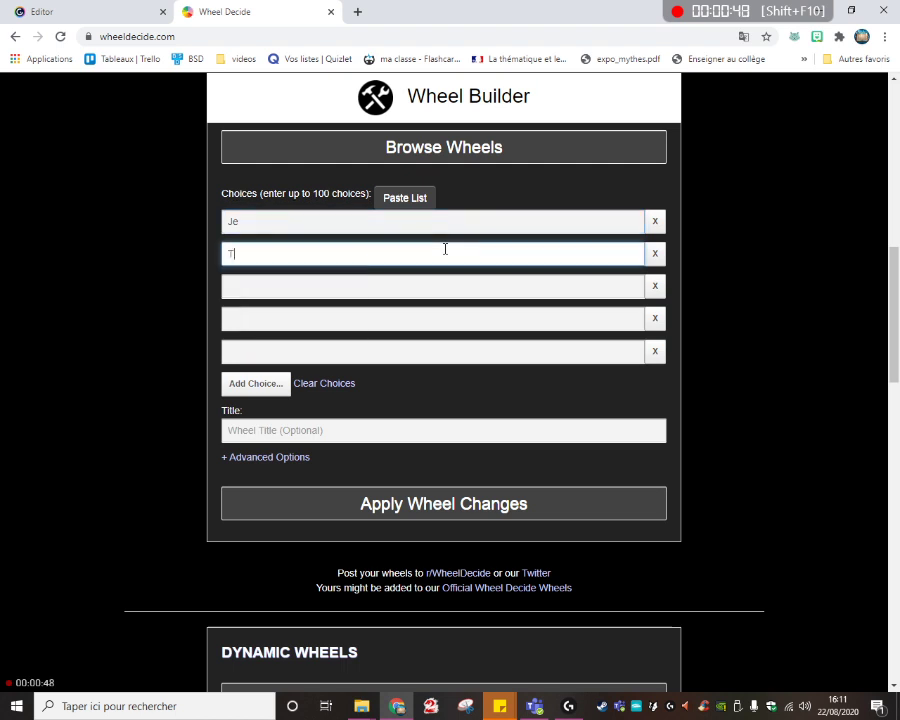
{"action": "type", "text": "u"}
{"action": "left_click", "coordinate": [372, 288]}
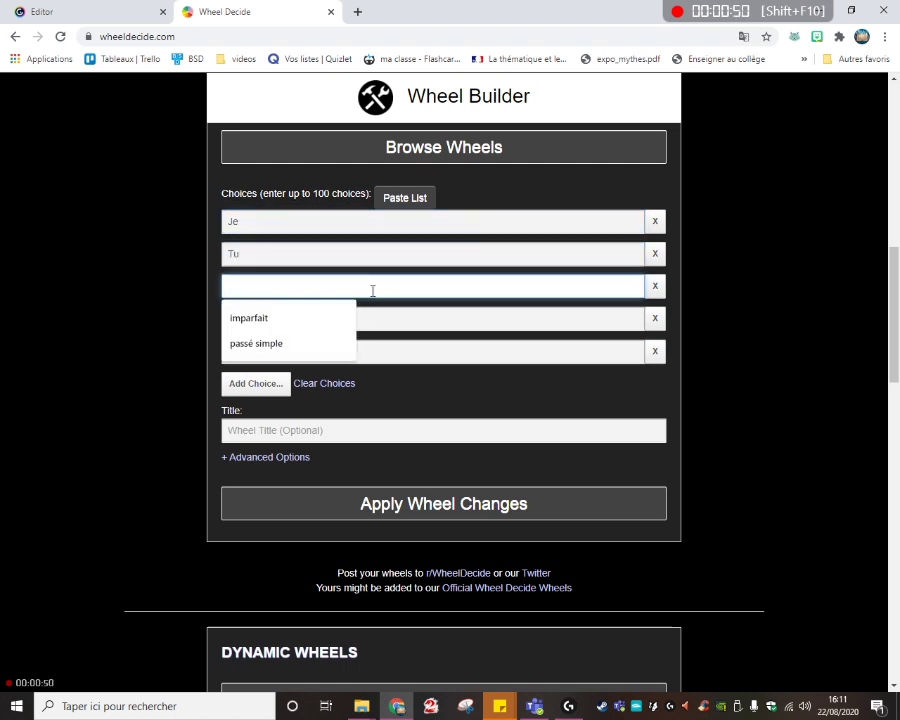
{"action": "type", "text": "Il"}
- Enter Nous, Vous and Ils as the fourth, fifth and sixth choices of the wheel
{"action": "left_click", "coordinate": [357, 316]}
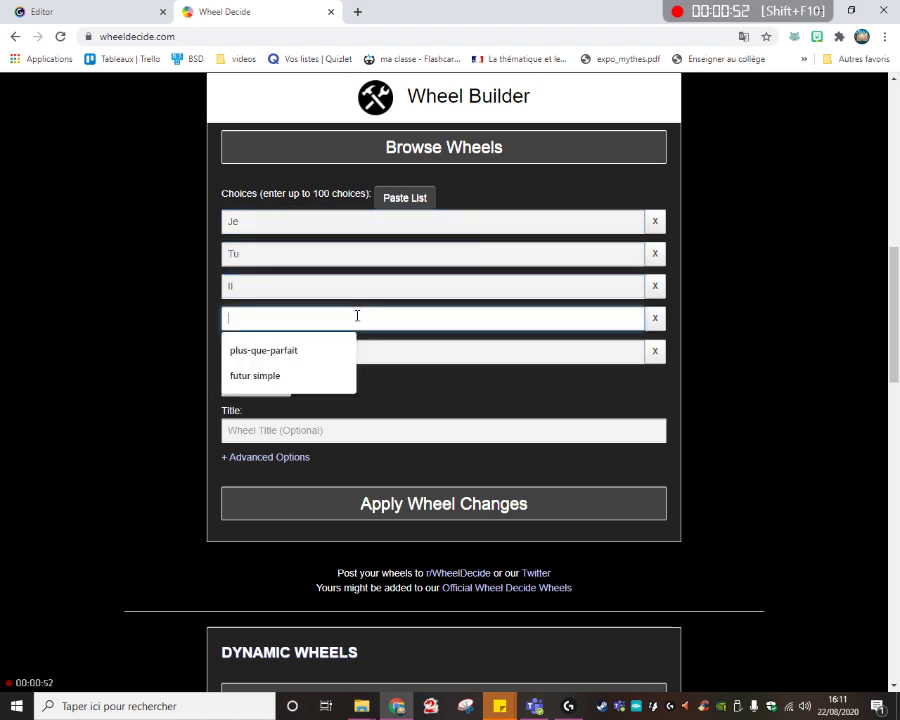
{"action": "type", "text": "Nous"}
{"action": "left_click", "coordinate": [275, 352]}
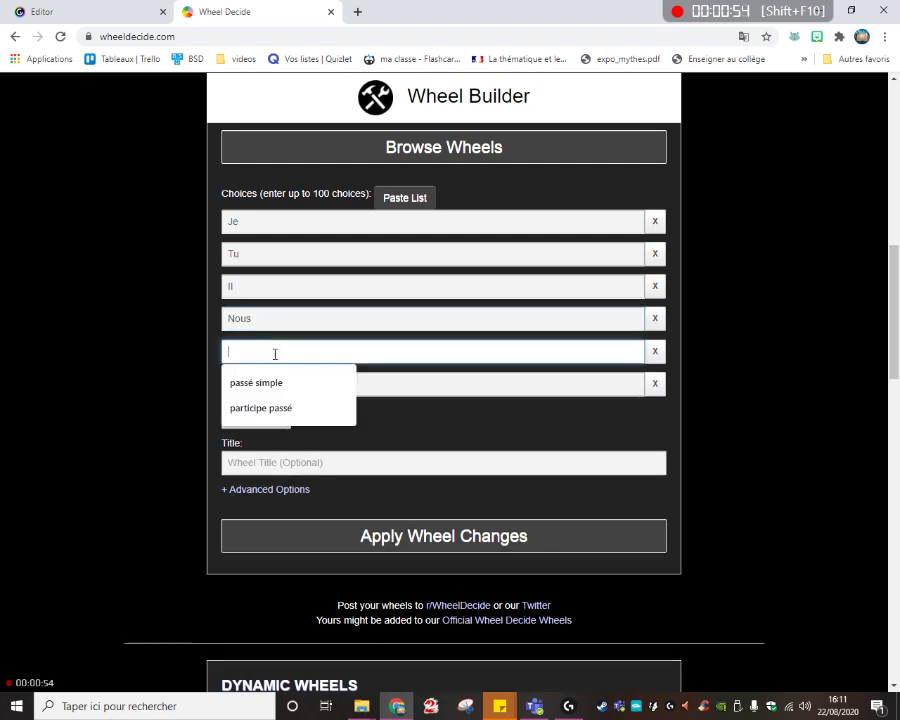
{"action": "type", "text": "Vous"}
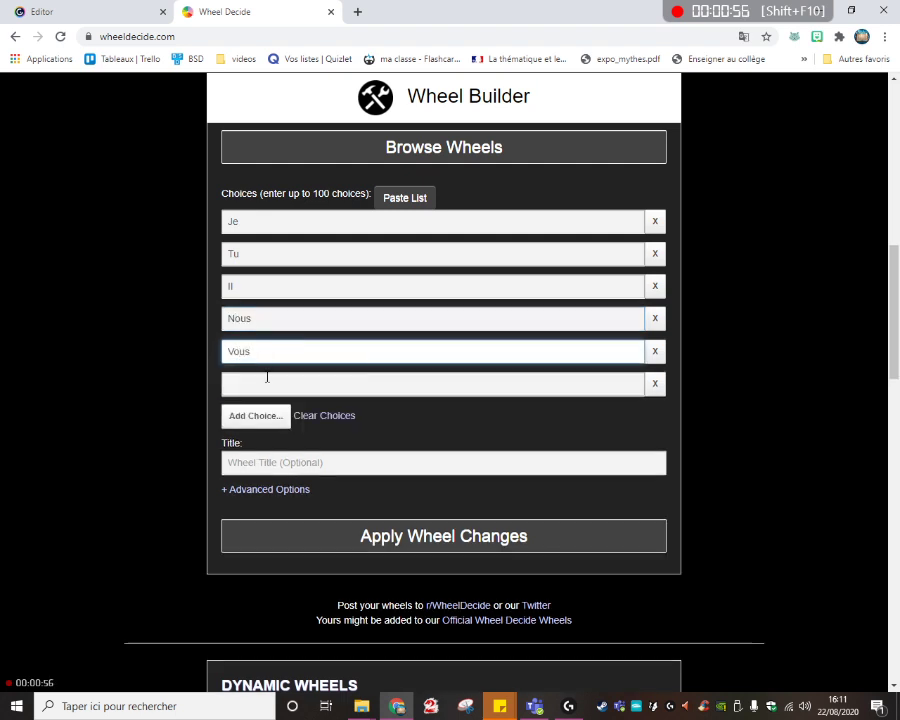
{"action": "left_click", "coordinate": [267, 377]}
{"action": "type", "text": "Ils"}
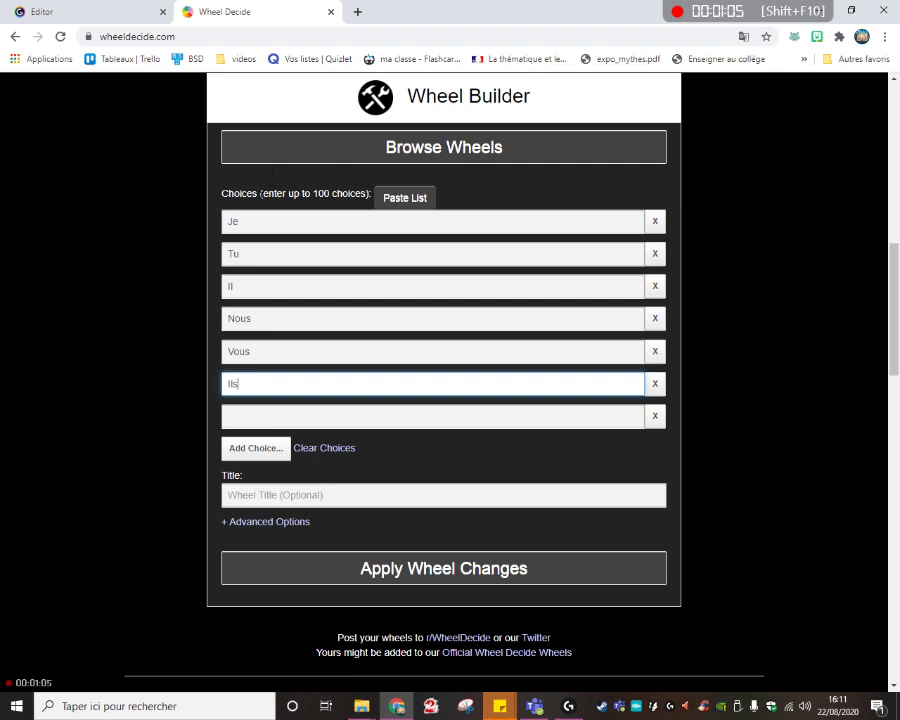
{"action": "left_click", "coordinate": [2, 262]}
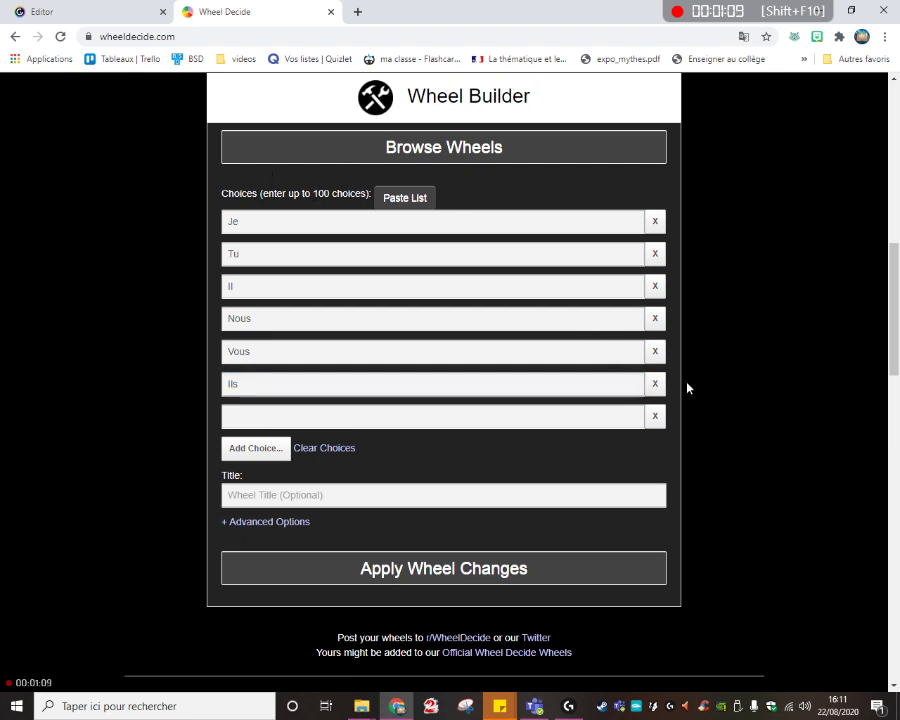
- Title the wheel "Pronom personnel"
{"action": "scroll", "coordinate": [687, 388], "scroll_direction": "down", "scroll_amount": 1}
{"action": "left_click", "coordinate": [342, 432]}
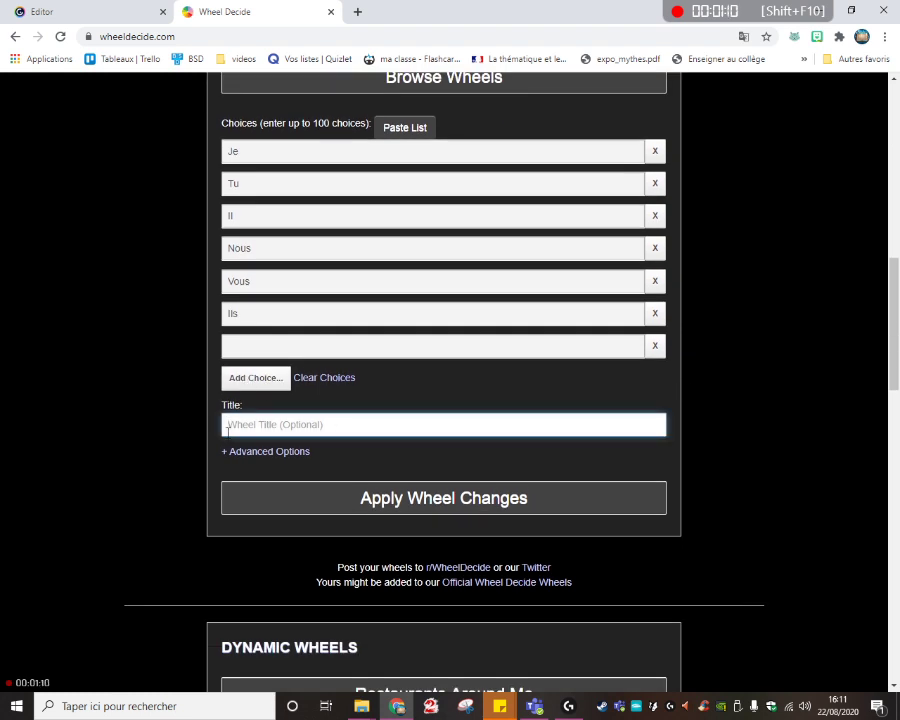
{"action": "type", "text": "Pro"}
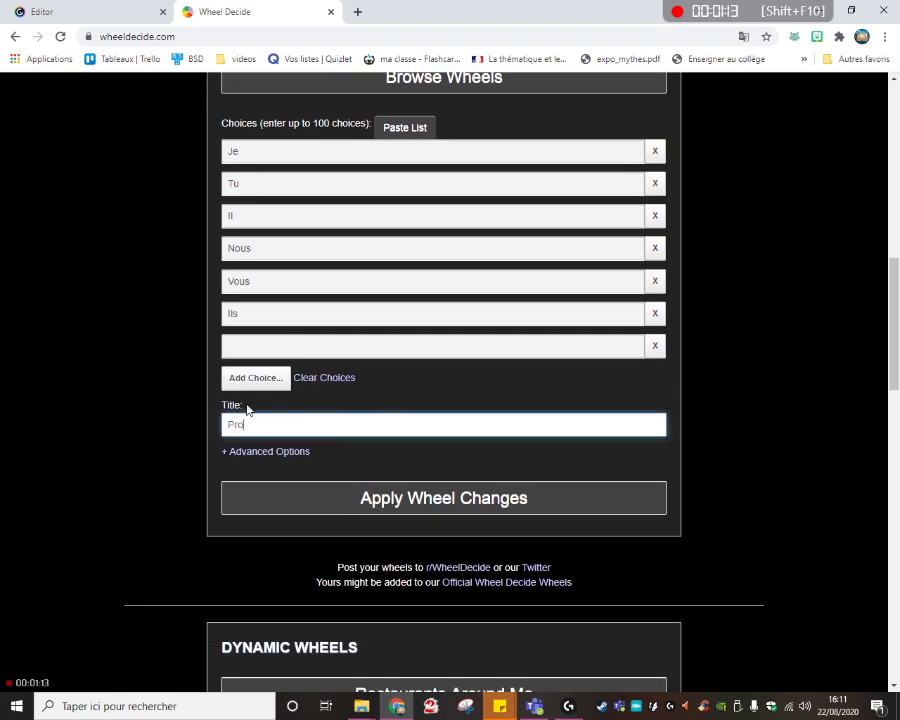
{"action": "type", "text": "nom personnel"}
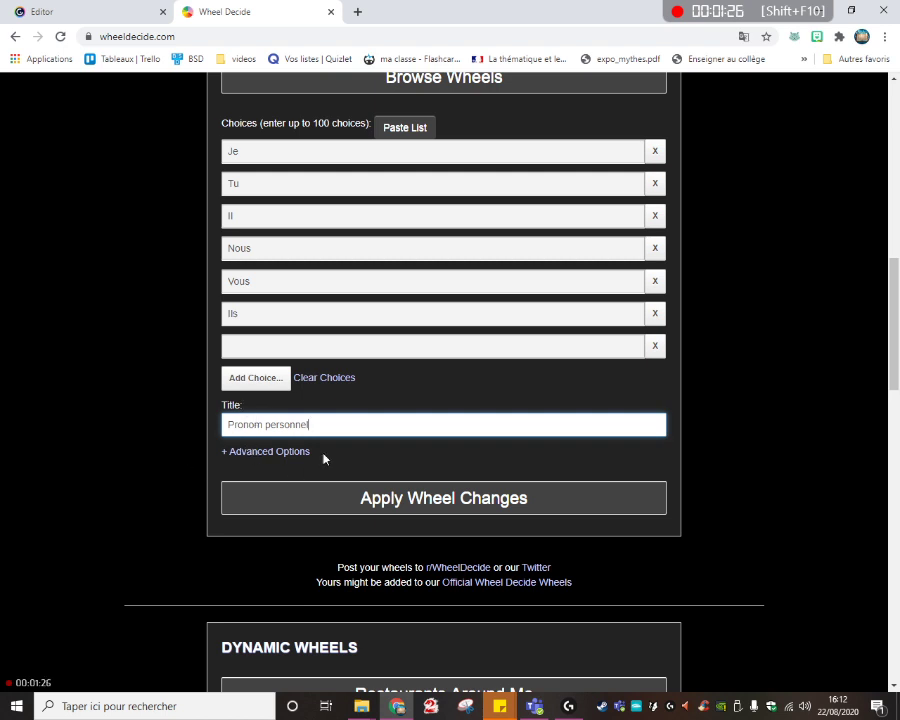
- Expand the wheel's advanced options
{"action": "left_click", "coordinate": [226, 455]}
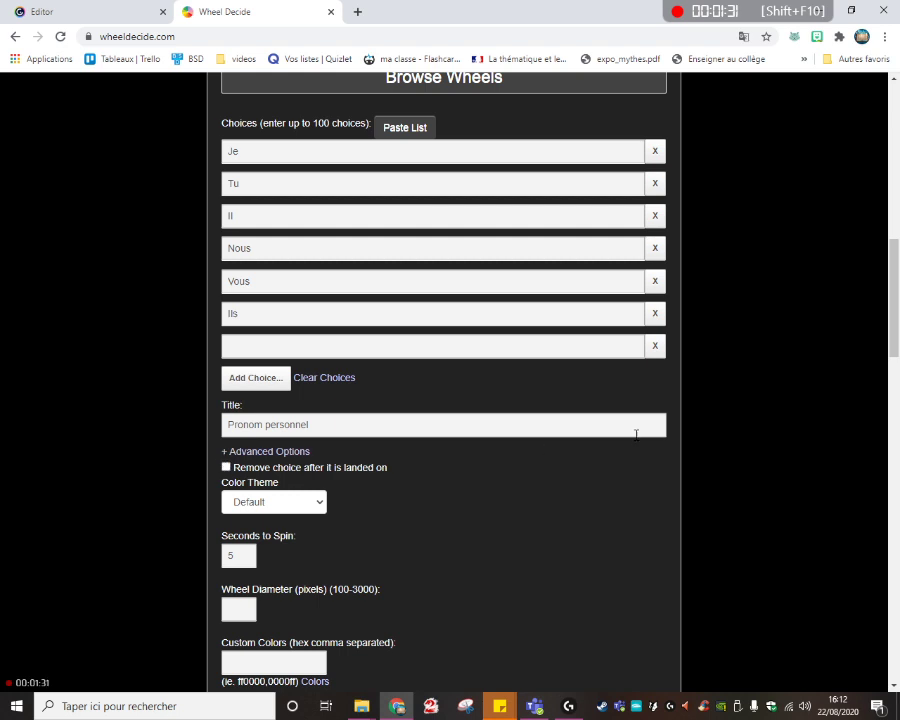
{"action": "scroll", "coordinate": [530, 472], "scroll_direction": "down", "scroll_amount": 1}
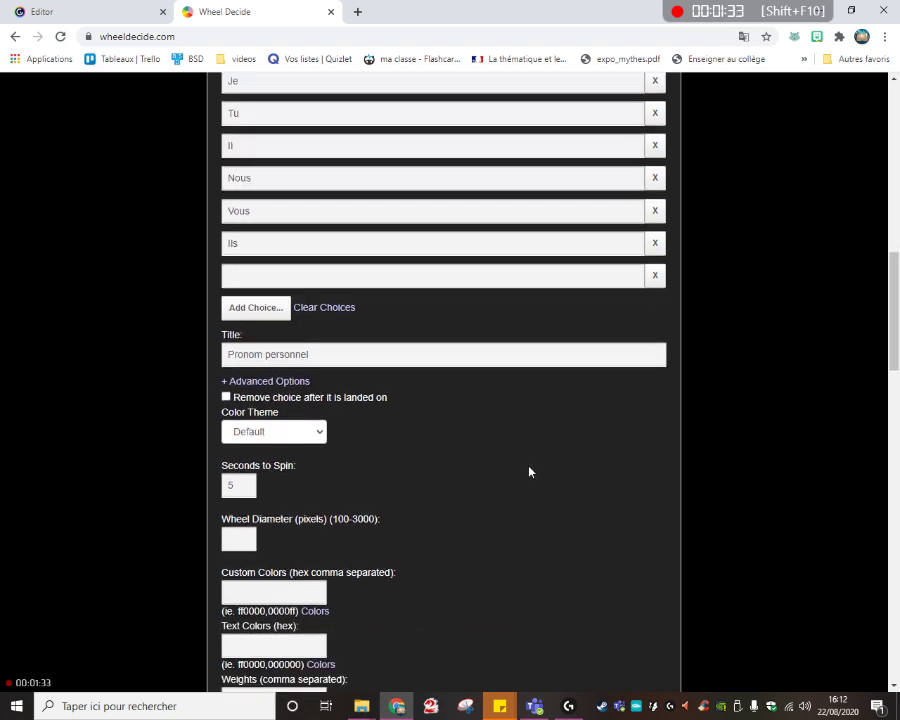
{"action": "scroll", "coordinate": [524, 456], "scroll_direction": "down", "scroll_amount": 2}
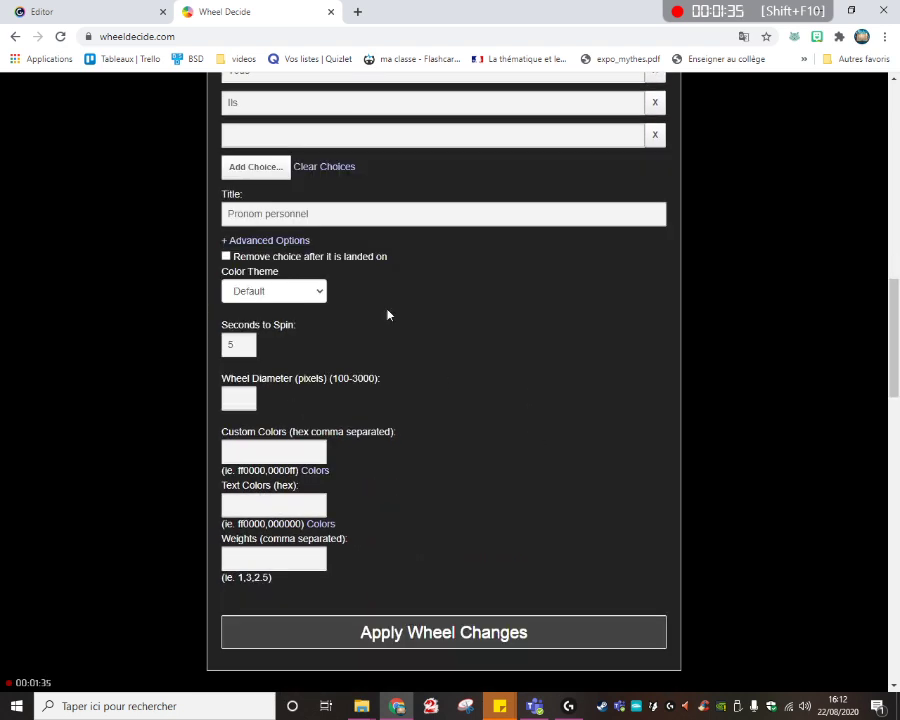
- Examine the color theme choices and the spin time, wheel diameter and custom color settings
{"action": "left_click", "coordinate": [298, 293]}
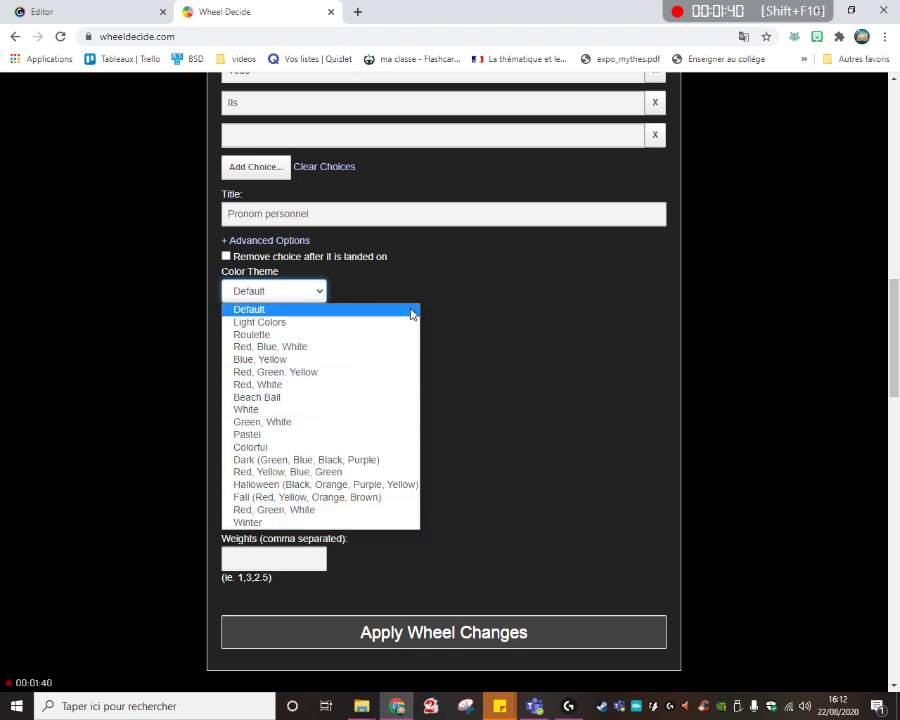
{"action": "left_click", "coordinate": [564, 326]}
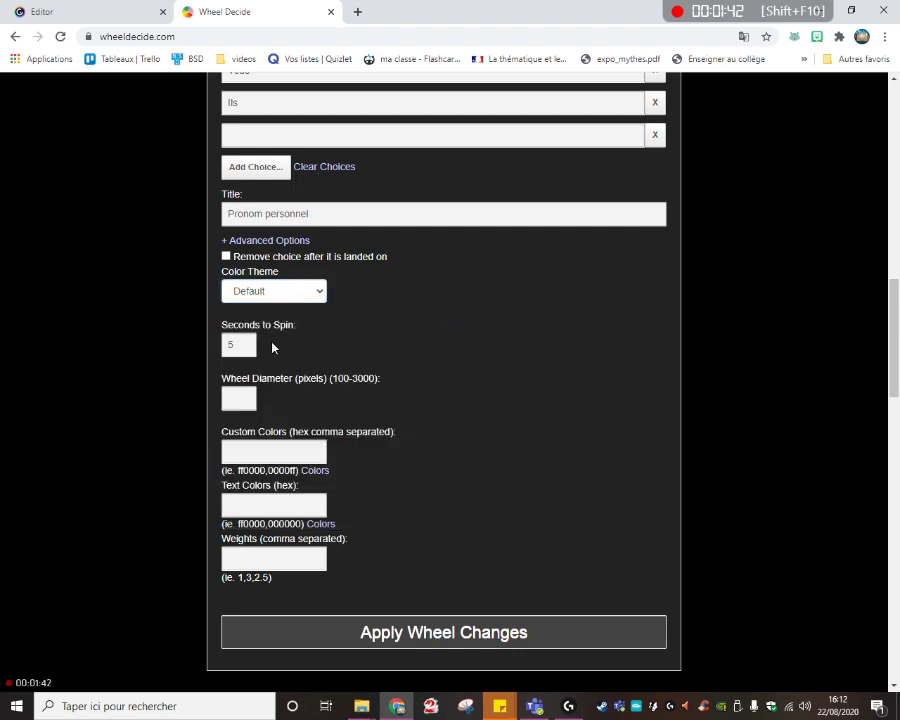
{"action": "left_click_drag", "start_coordinate": [232, 325], "coordinate": [298, 331]}
{"action": "left_click", "coordinate": [239, 398]}
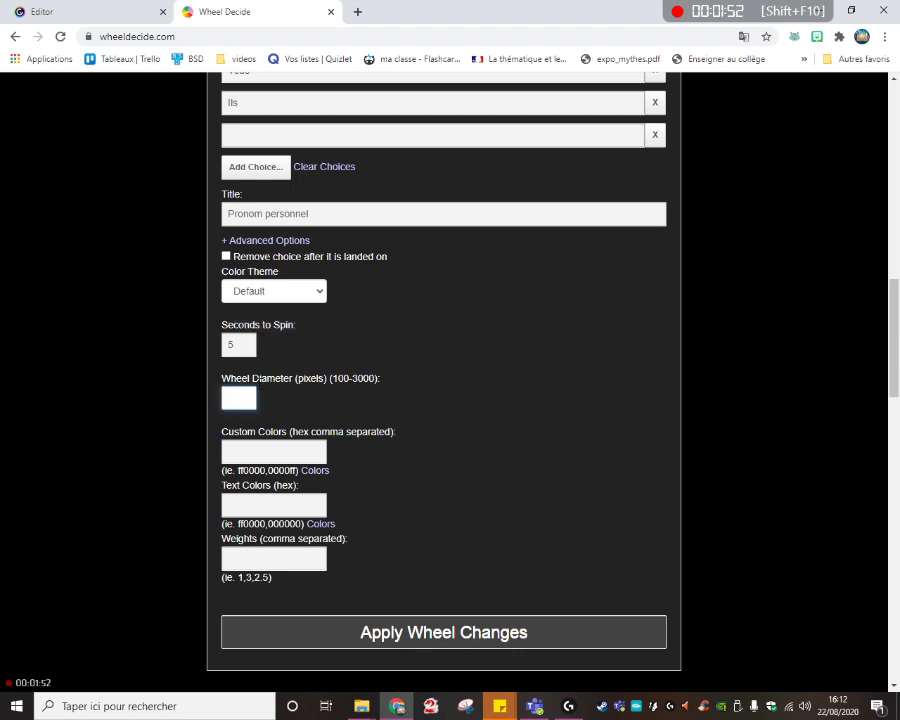
{"action": "left_click_drag", "start_coordinate": [252, 379], "coordinate": [349, 379]}
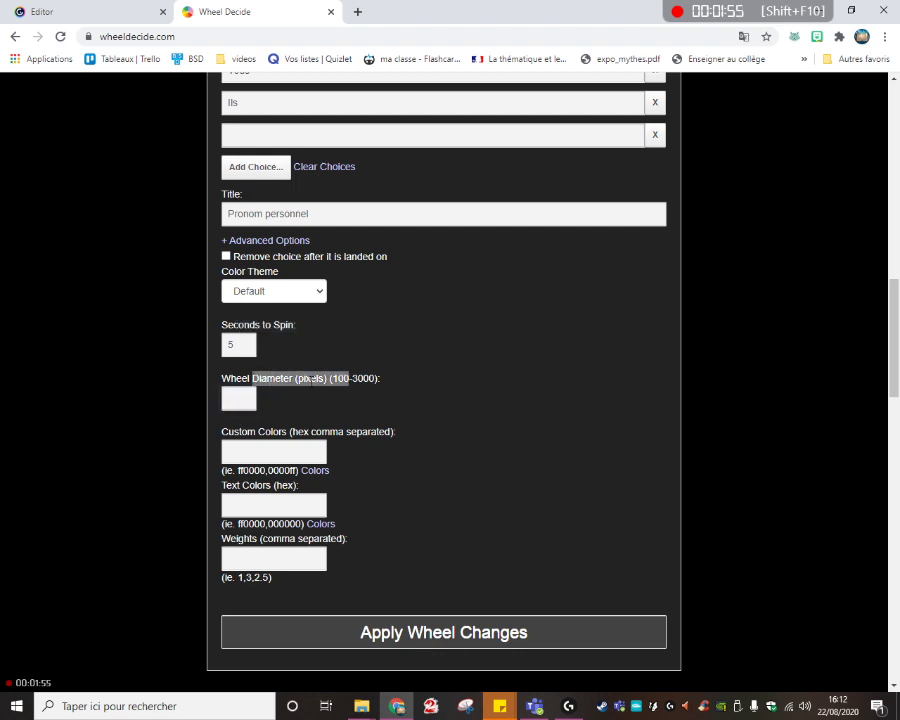
{"action": "left_click", "coordinate": [312, 379]}
{"action": "left_click_drag", "start_coordinate": [231, 379], "coordinate": [354, 380]}
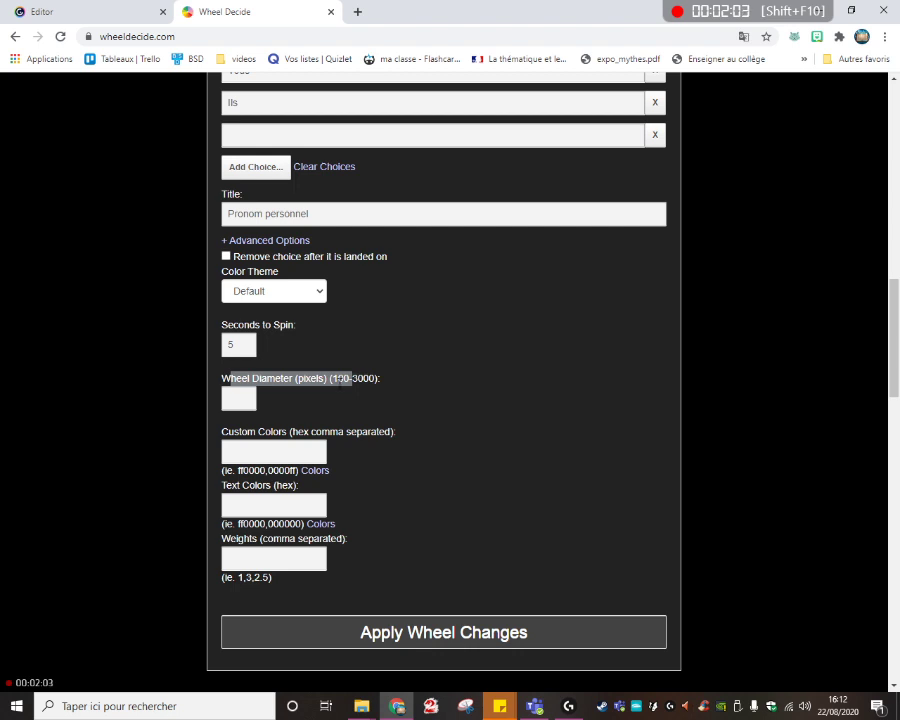
{"action": "left_click", "coordinate": [285, 411]}
{"action": "left_click", "coordinate": [275, 455]}
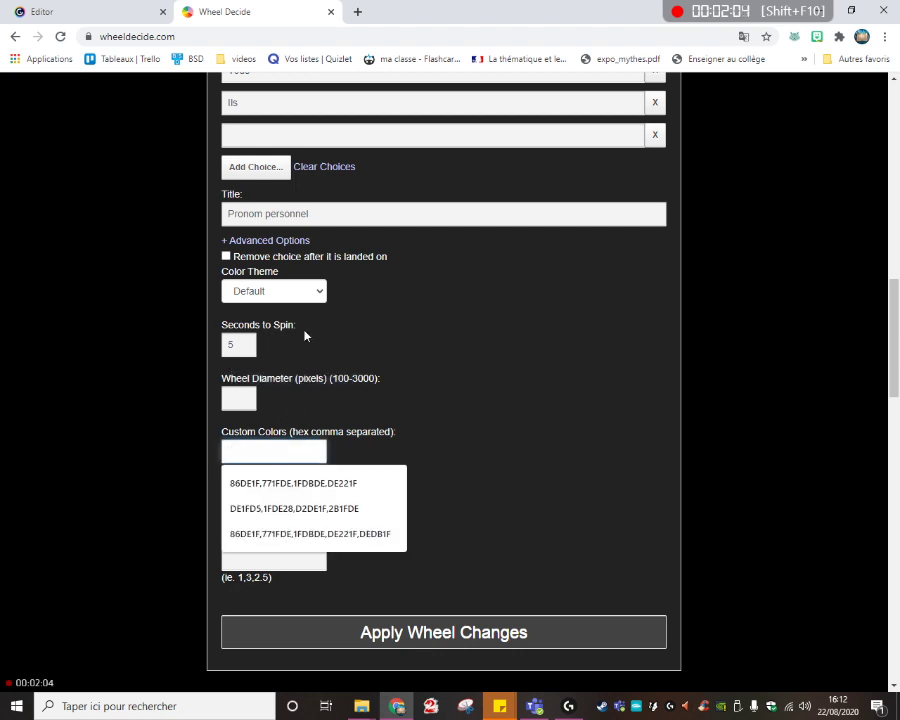
{"action": "left_click", "coordinate": [305, 291]}
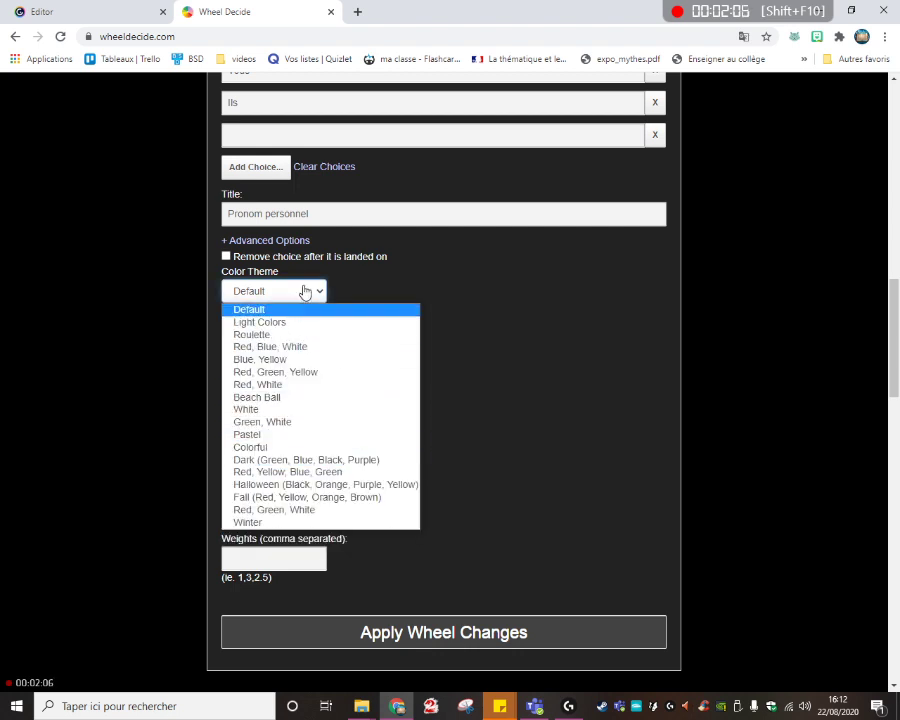
{"action": "left_click", "coordinate": [513, 383]}
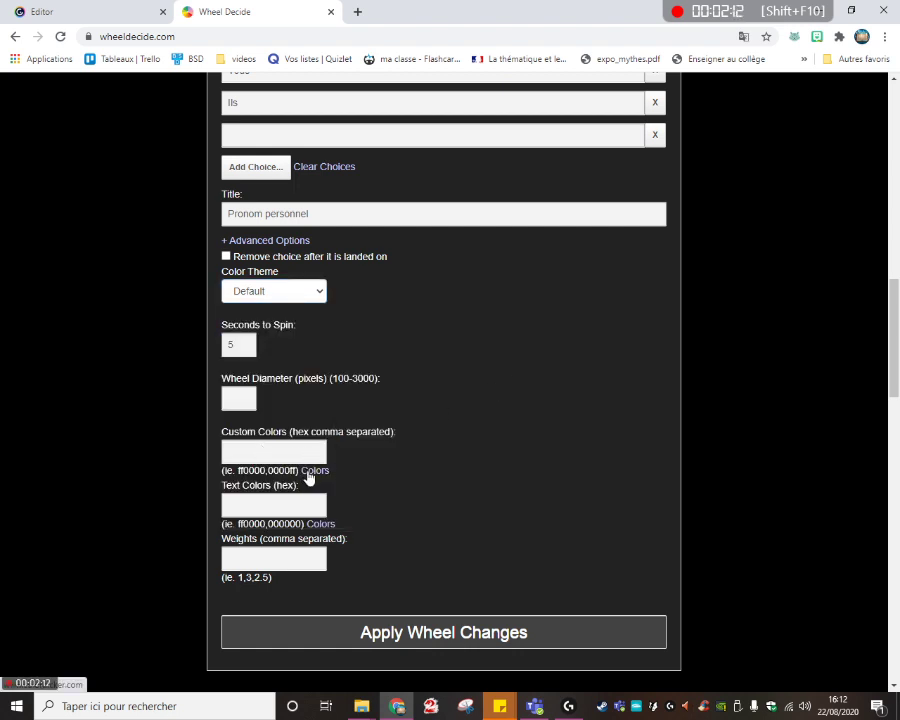
- Open the color picker linked under Custom Colors, dismiss the translation offer and select the blue swatch 1F85DE
{"action": "left_click", "coordinate": [309, 478]}
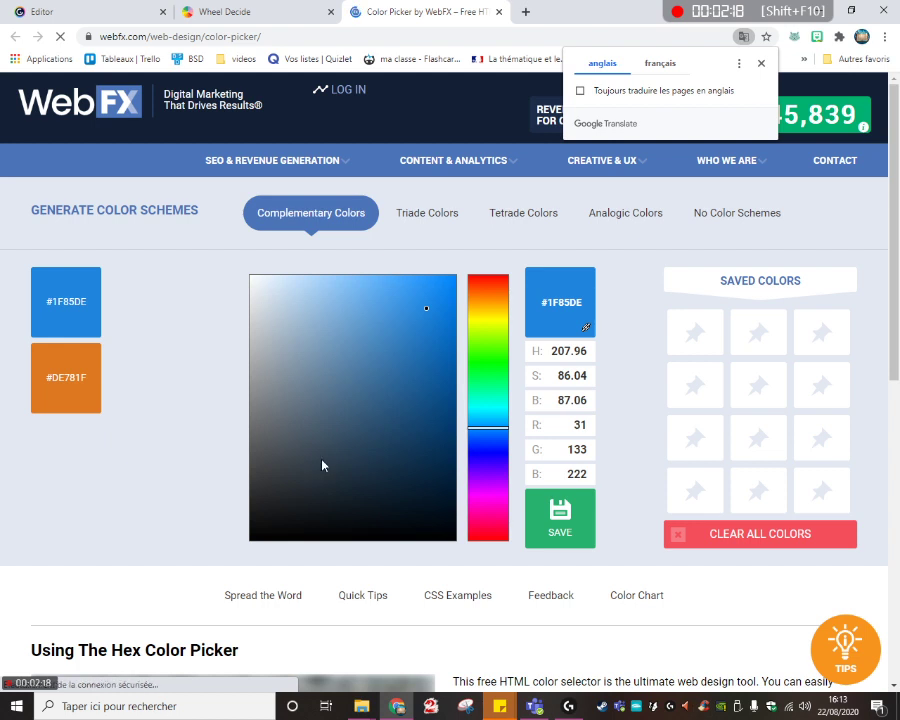
{"action": "left_click", "coordinate": [761, 64]}
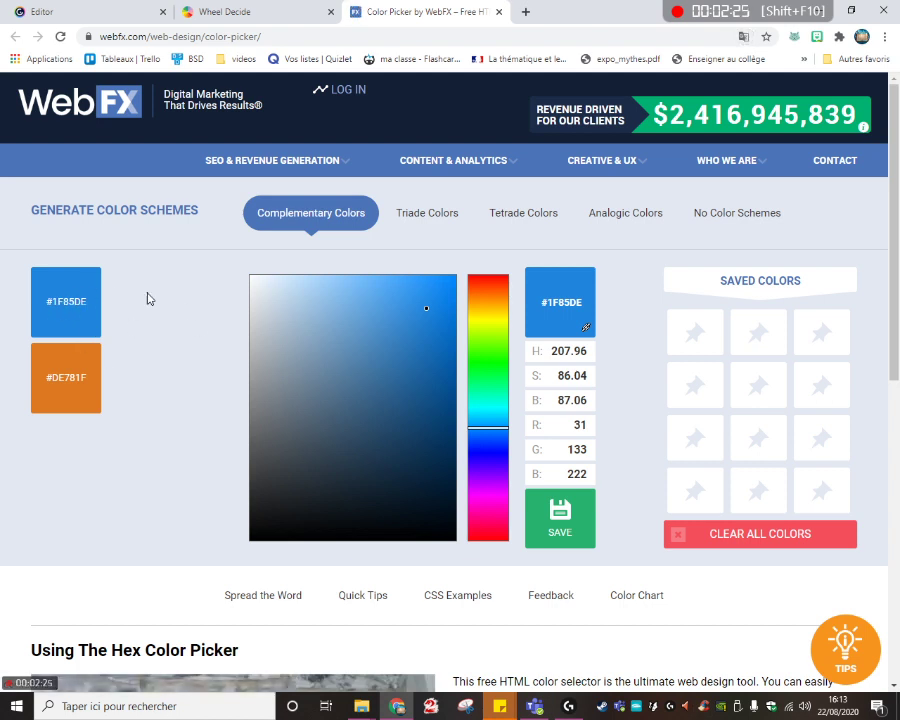
{"action": "left_click", "coordinate": [68, 308]}
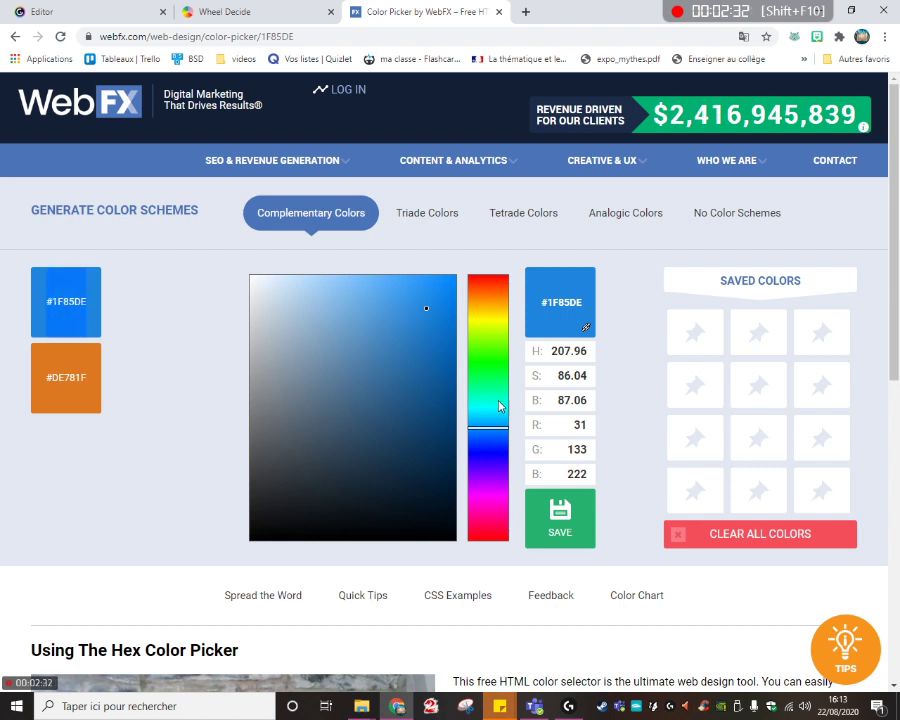
- Shift the color picker's hue to magenta and copy the hex code DE1FDB without the hash sign
{"action": "mouse_move", "coordinate": [488, 432]}
{"action": "left_mouse_down"}
{"action": "mouse_move", "coordinate": [482, 502]}
{"action": "mouse_move", "coordinate": [476, 496]}
{"action": "left_mouse_up"}
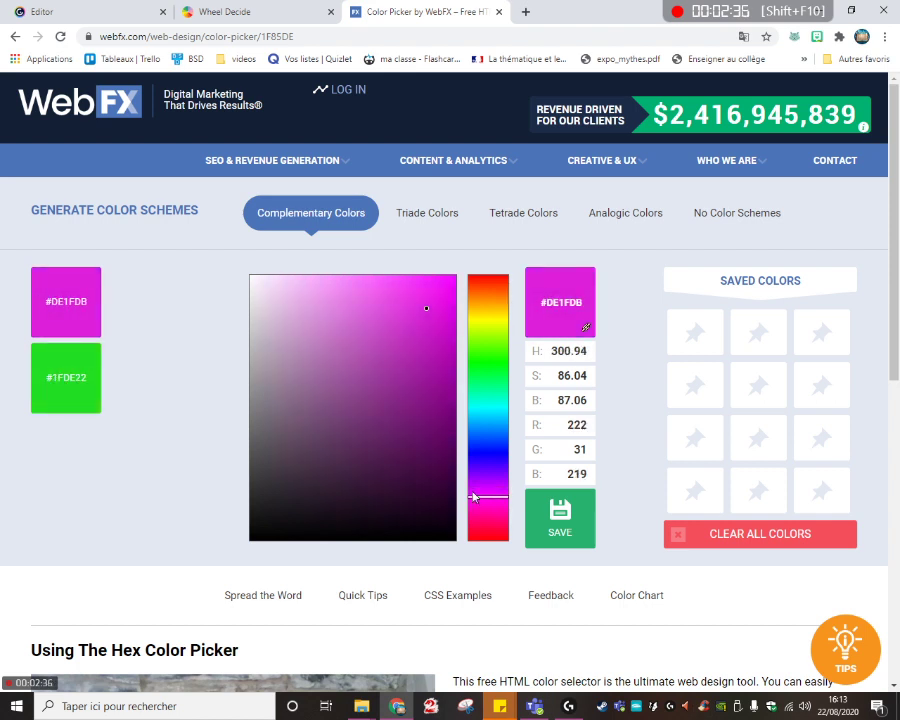
{"action": "left_click", "coordinate": [68, 312]}
{"action": "triple_click", "coordinate": [564, 302]}
{"action": "key", "text": "ctrl+c"}
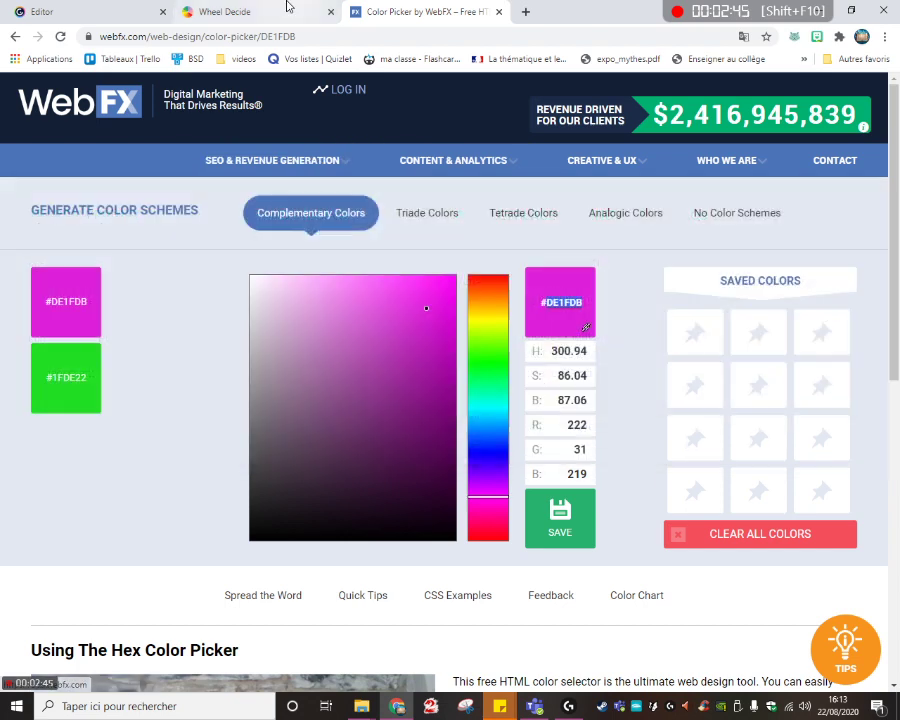
- Return to Wheel Decide and paste DE1FDB as the first custom color
{"action": "left_click", "coordinate": [286, 7]}
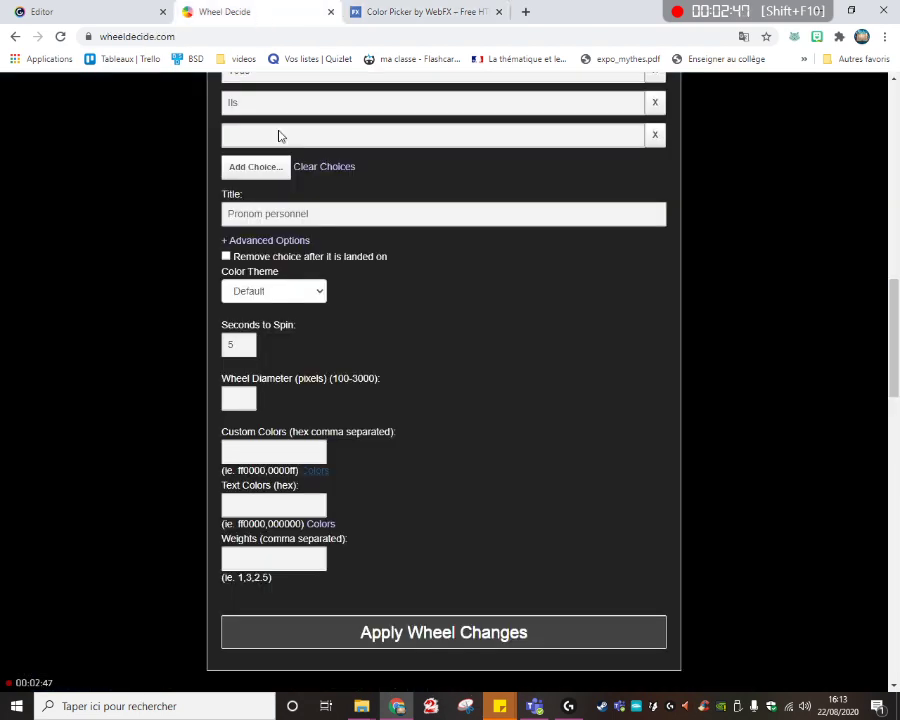
{"action": "left_click", "coordinate": [282, 451]}
{"action": "key", "text": "ctrl+v"}
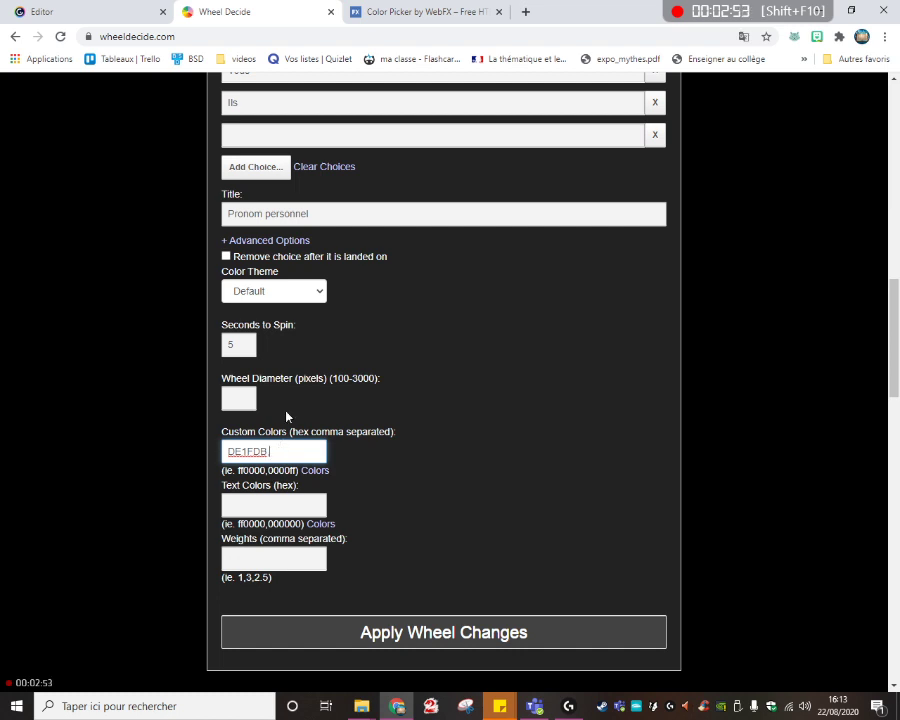
- Go back to the color picker, select the complementary green swatch and copy its hex code 1FDE22
{"action": "left_click", "coordinate": [430, 11]}
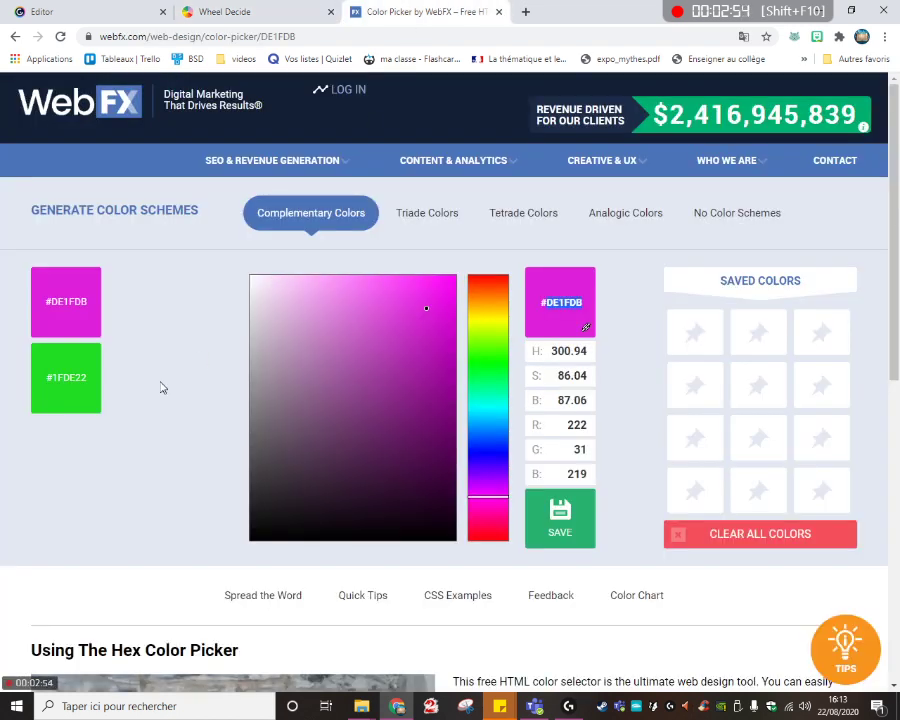
{"action": "left_click", "coordinate": [70, 372]}
{"action": "double_click", "coordinate": [565, 303]}
{"action": "key", "text": "ctrl+c"}
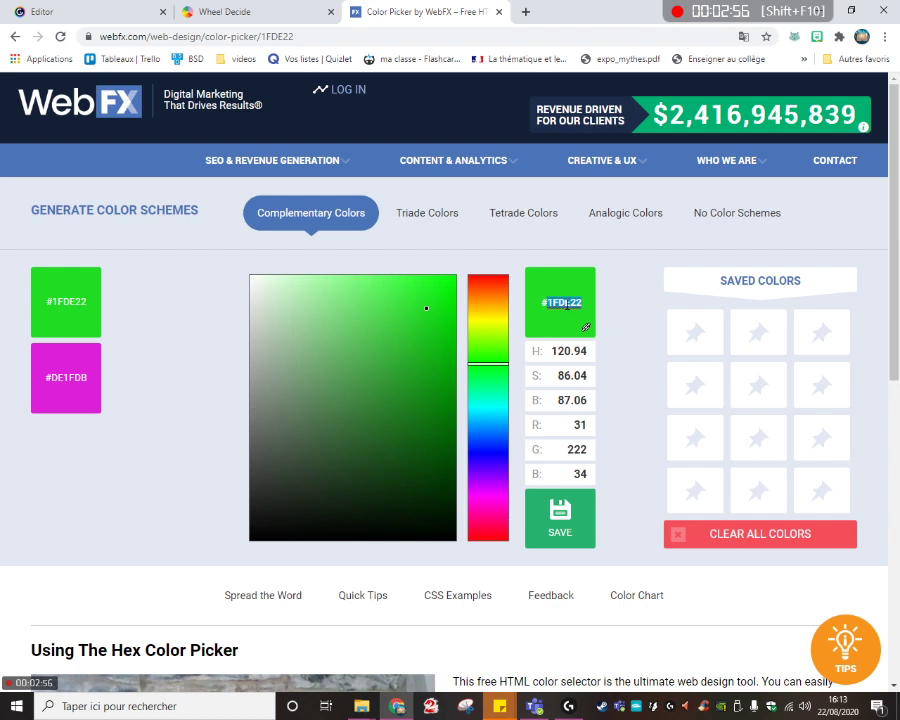
- Return to Wheel Decide and add 1FDE22 as the second custom color, separated from the first by a comma
{"action": "left_click", "coordinate": [229, 11]}
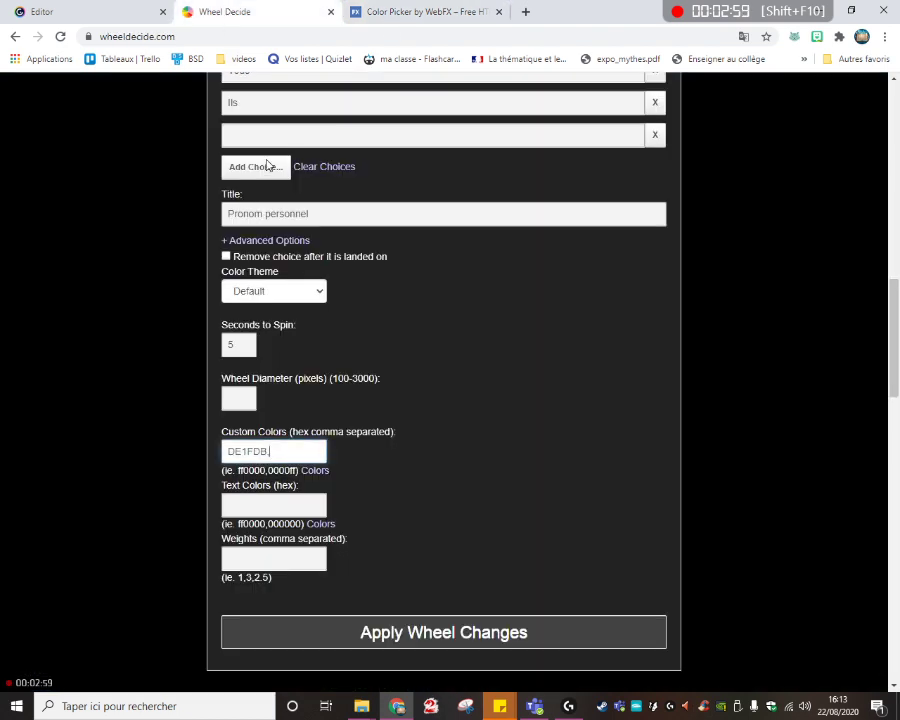
{"action": "left_click", "coordinate": [285, 455]}
{"action": "type", "text": ","}
{"action": "key", "text": "ctrl+v"}
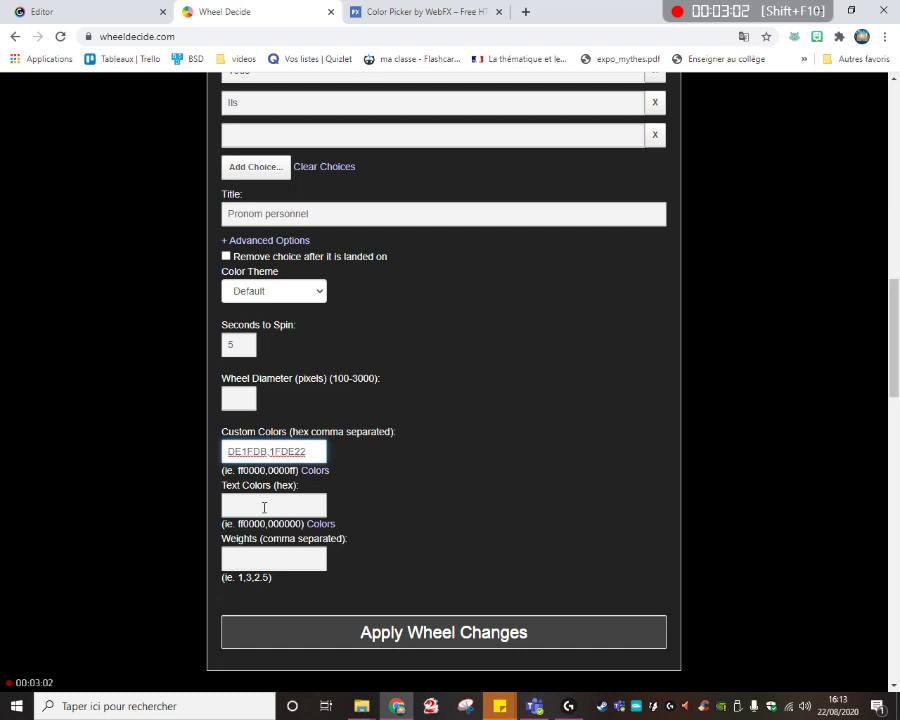
- Leave the text colors empty, set the wheel's weights to 5 and apply the wheel changes
{"action": "left_click", "coordinate": [264, 507]}
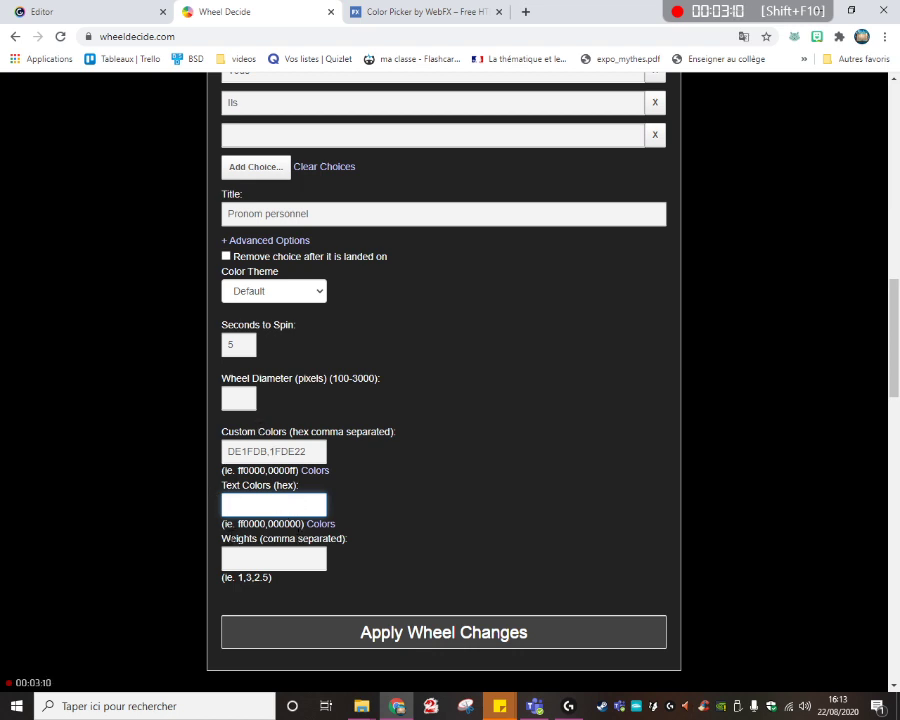
{"action": "left_click_drag", "start_coordinate": [232, 539], "coordinate": [348, 539]}
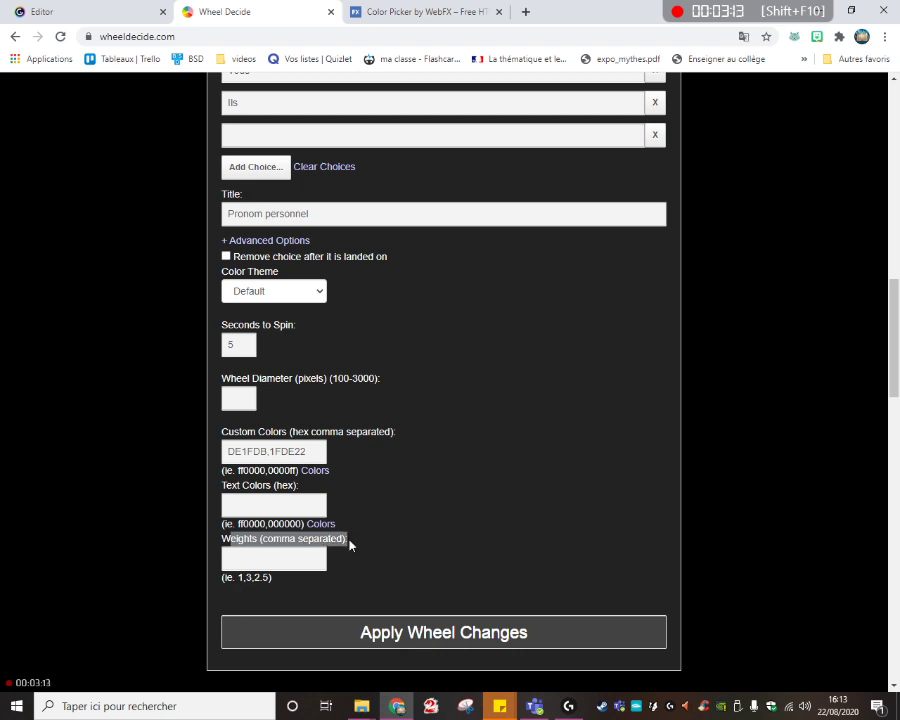
{"action": "left_click", "coordinate": [350, 545]}
{"action": "left_click_drag", "start_coordinate": [222, 540], "coordinate": [344, 539]}
{"action": "left_click", "coordinate": [298, 567]}
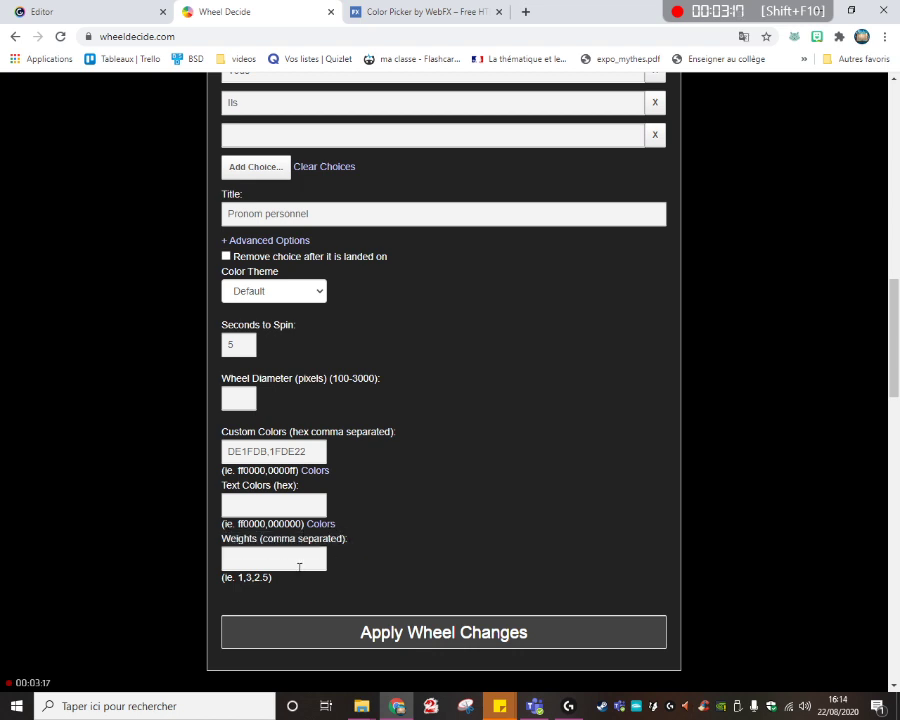
{"action": "left_click", "coordinate": [296, 561]}
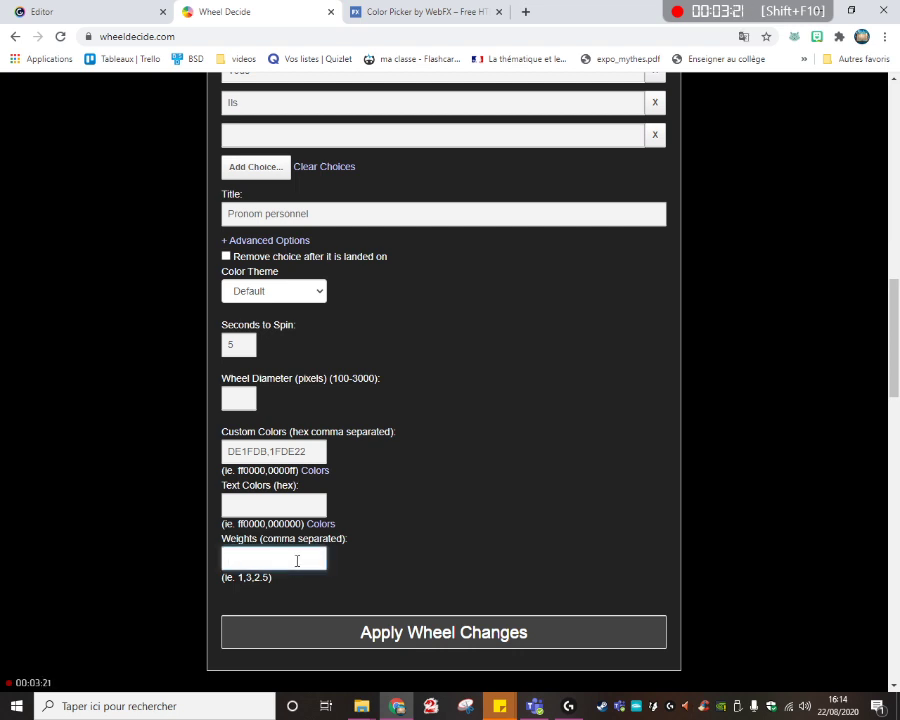
{"action": "type", "text": "5"}
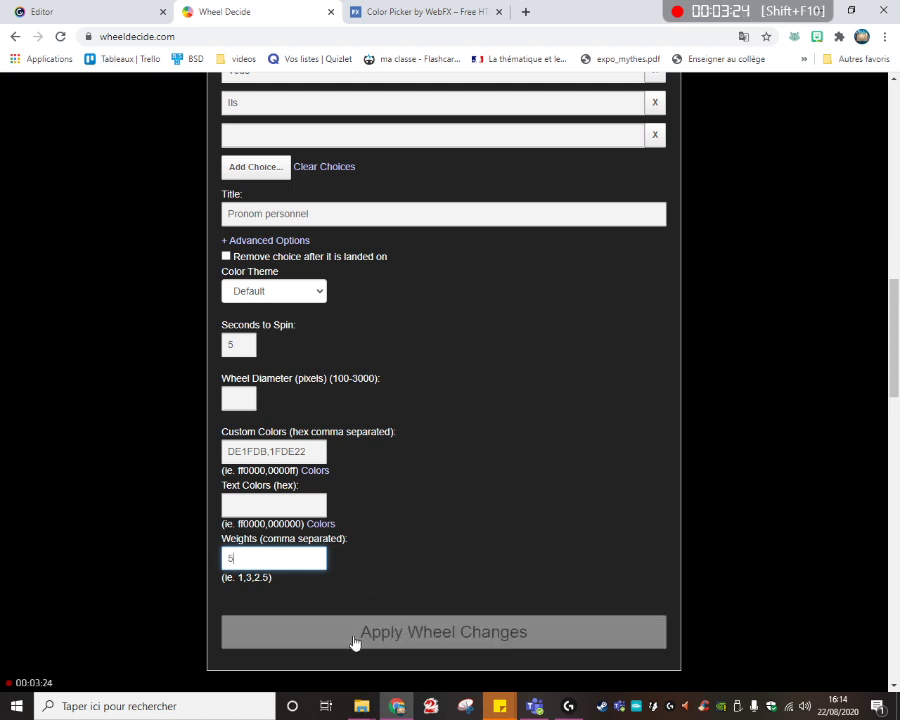
{"action": "left_click", "coordinate": [446, 636]}
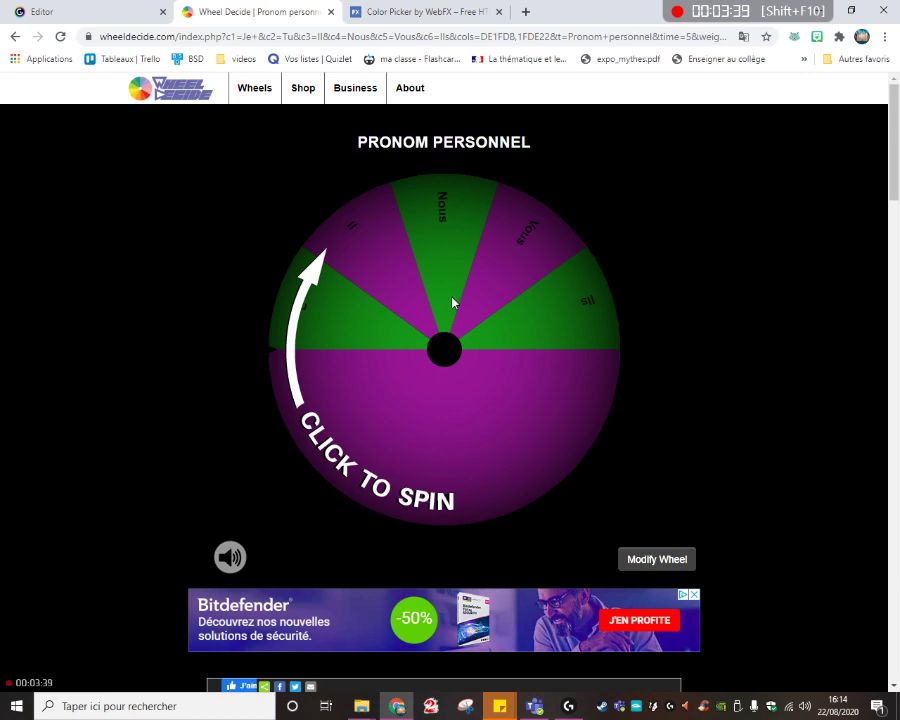
- Clear the weights in the wheel's advanced options, reapply the changes and spin the wheel to test it
{"action": "left_click", "coordinate": [633, 559]}
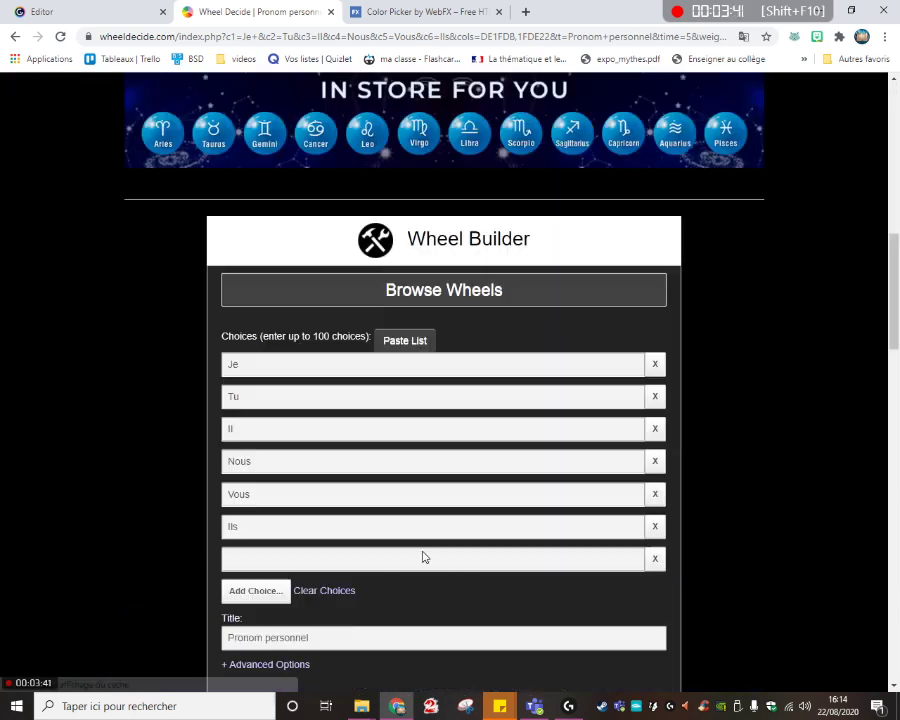
{"action": "scroll", "coordinate": [422, 557], "scroll_direction": "down", "scroll_amount": 3}
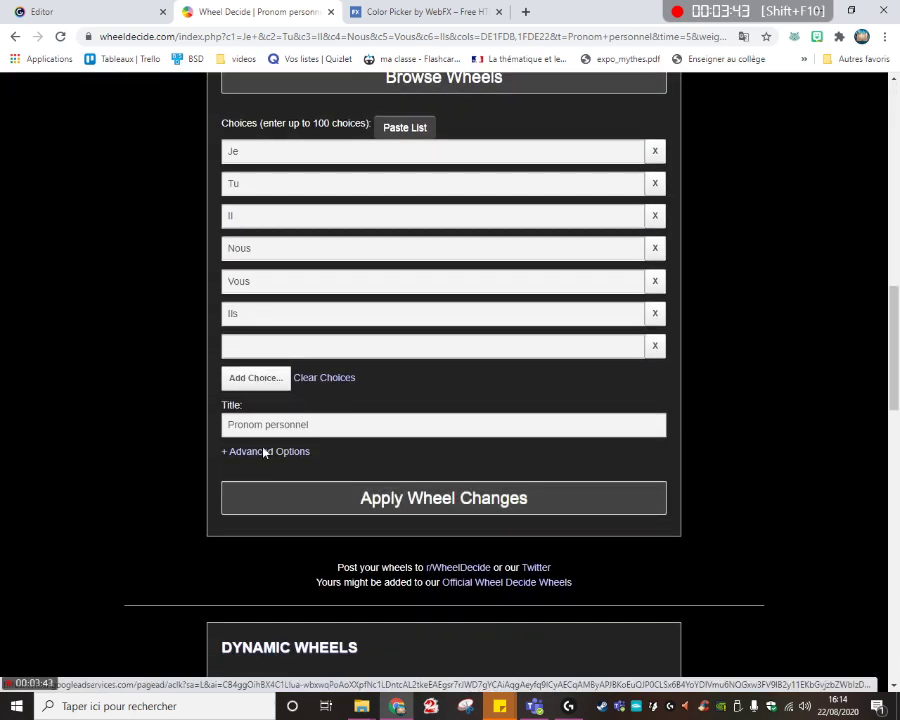
{"action": "left_click", "coordinate": [265, 452]}
{"action": "scroll", "coordinate": [270, 490], "scroll_direction": "down", "scroll_amount": 6}
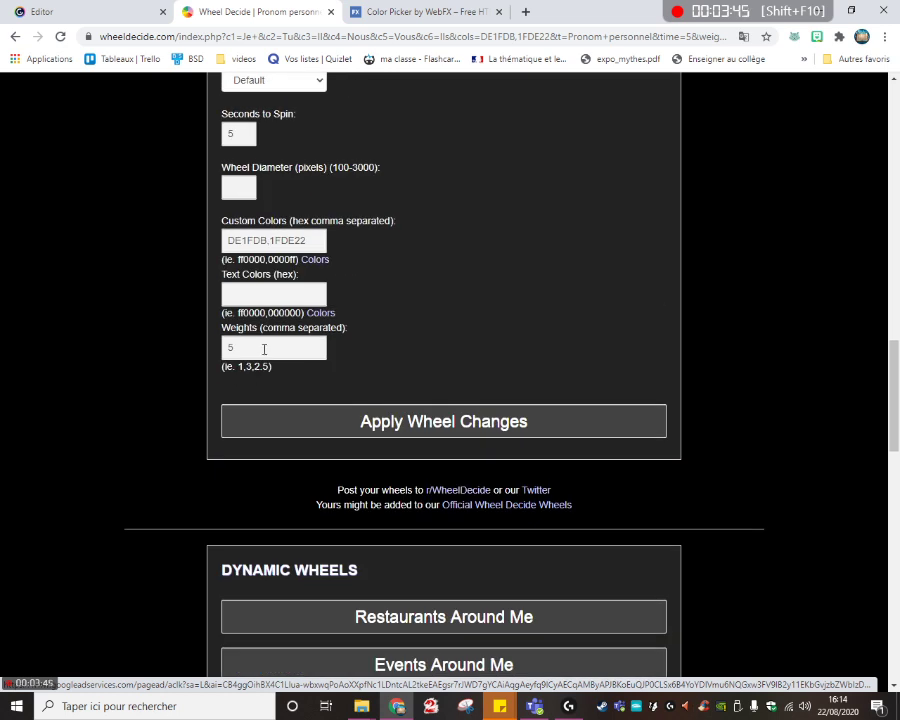
{"action": "left_click", "coordinate": [223, 347]}
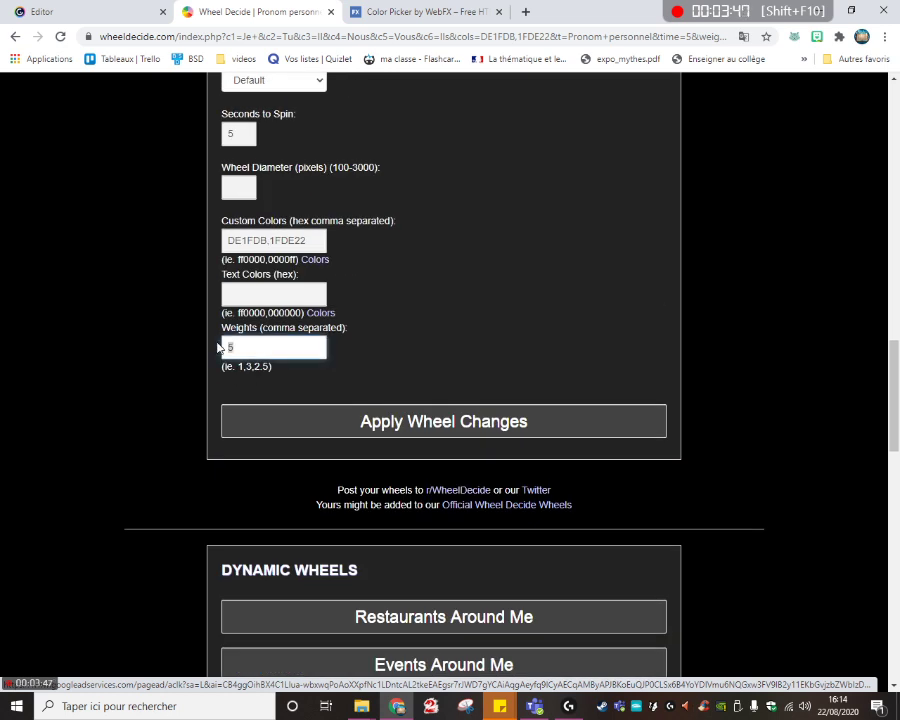
{"action": "left_click", "coordinate": [494, 430]}
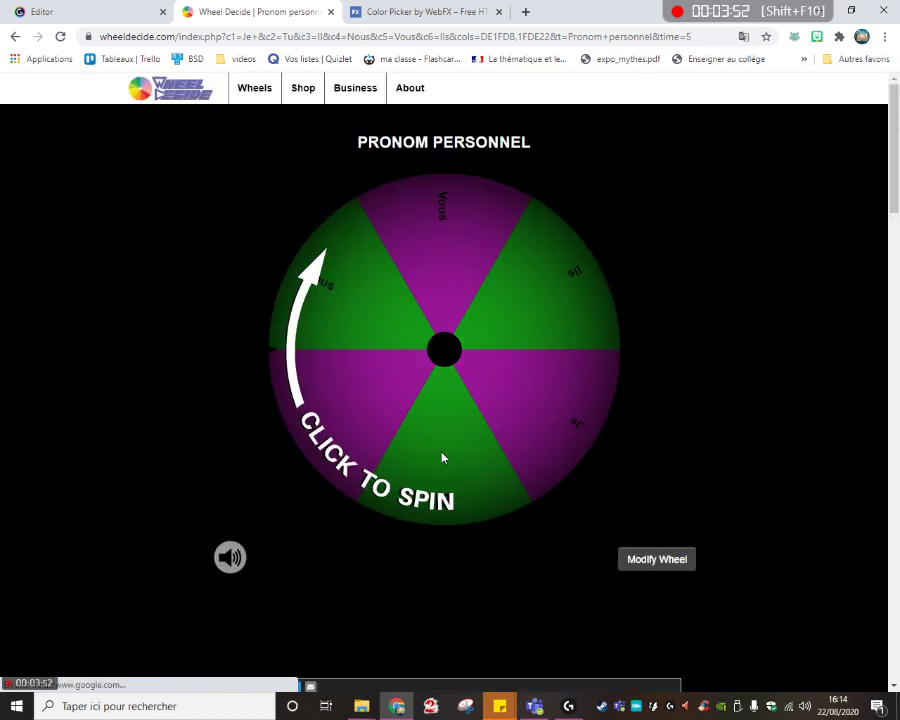
{"action": "left_click", "coordinate": [416, 370]}
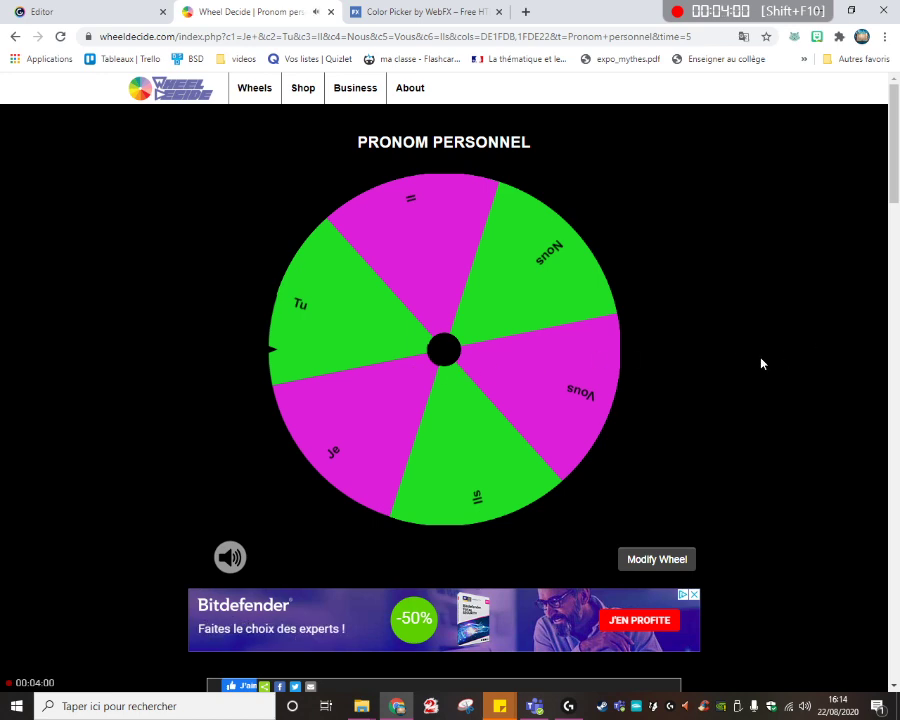
- Generate the embed code for the Pronom personnel wheel and copy the whole iframe code
{"action": "scroll", "coordinate": [540, 377], "scroll_direction": "down", "scroll_amount": 3}
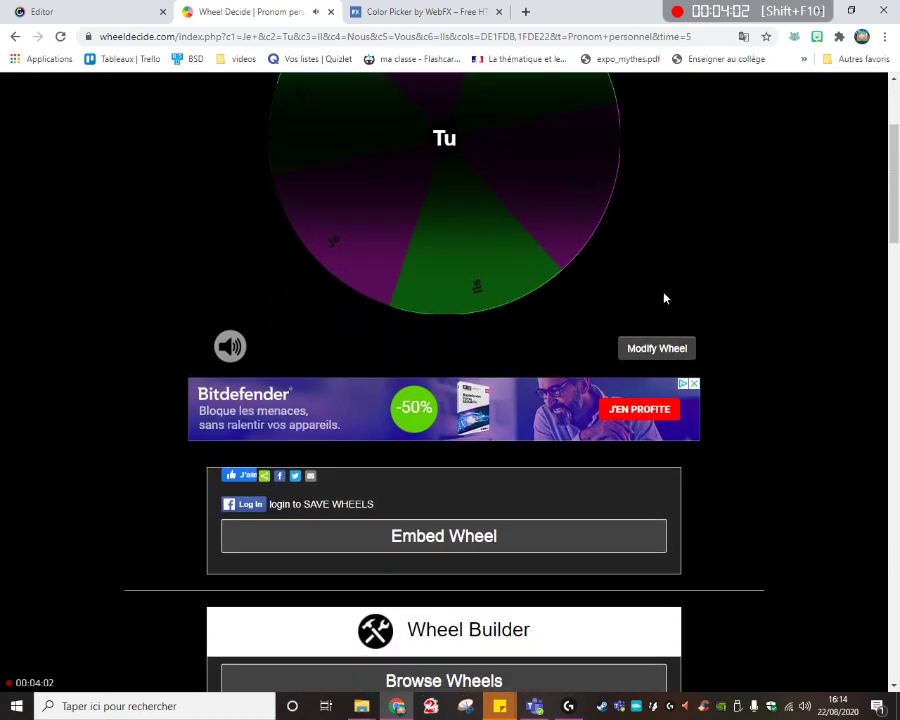
{"action": "scroll", "coordinate": [665, 298], "scroll_direction": "down", "scroll_amount": 2}
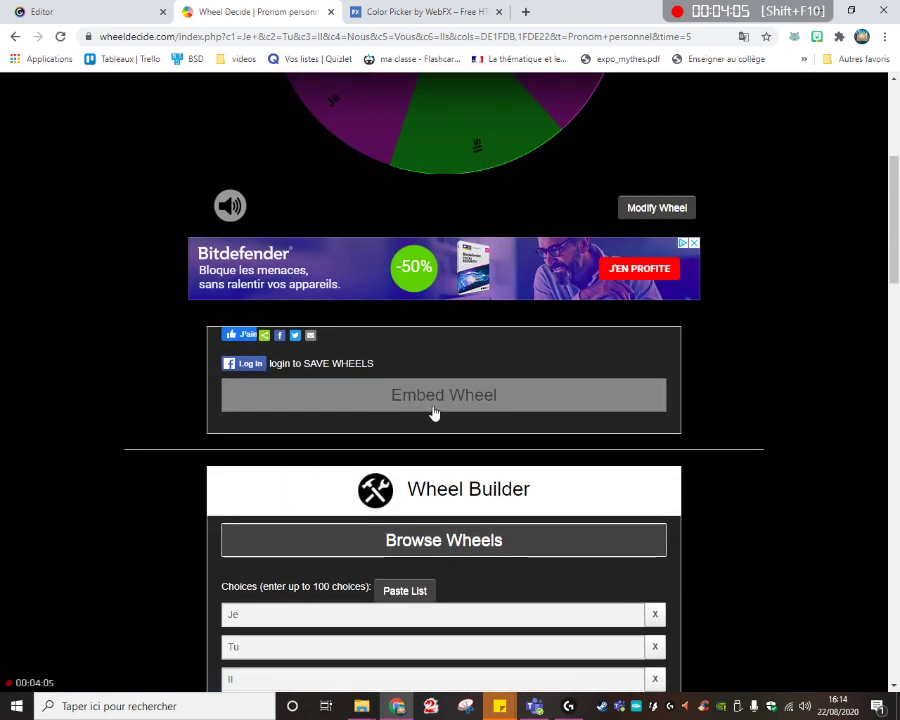
{"action": "left_click", "coordinate": [434, 413]}
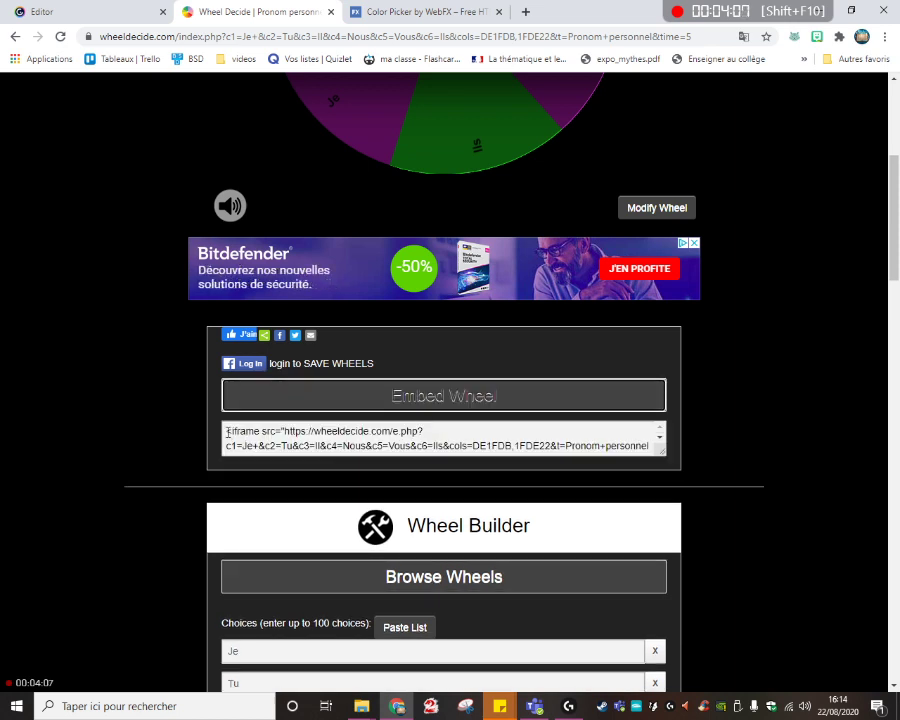
{"action": "left_click_drag", "start_coordinate": [228, 432], "coordinate": [575, 446]}
{"action": "key", "text": "ctrl+c"}
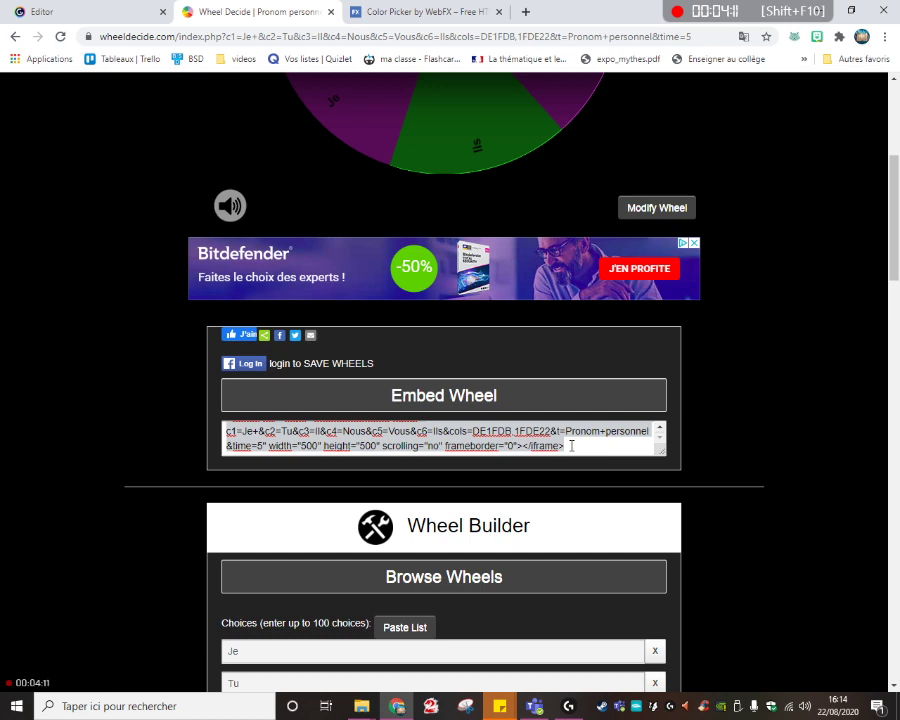
- Switch to the Genially editor and paste the wheel's iframe code as other external content
{"action": "left_click", "coordinate": [104, 7]}
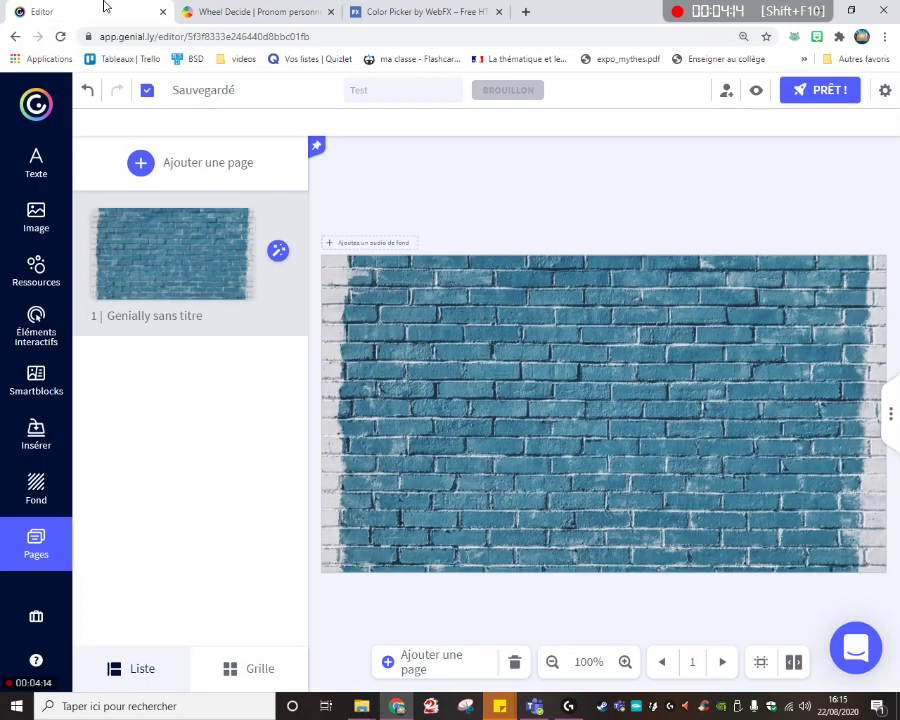
{"action": "left_click", "coordinate": [33, 440]}
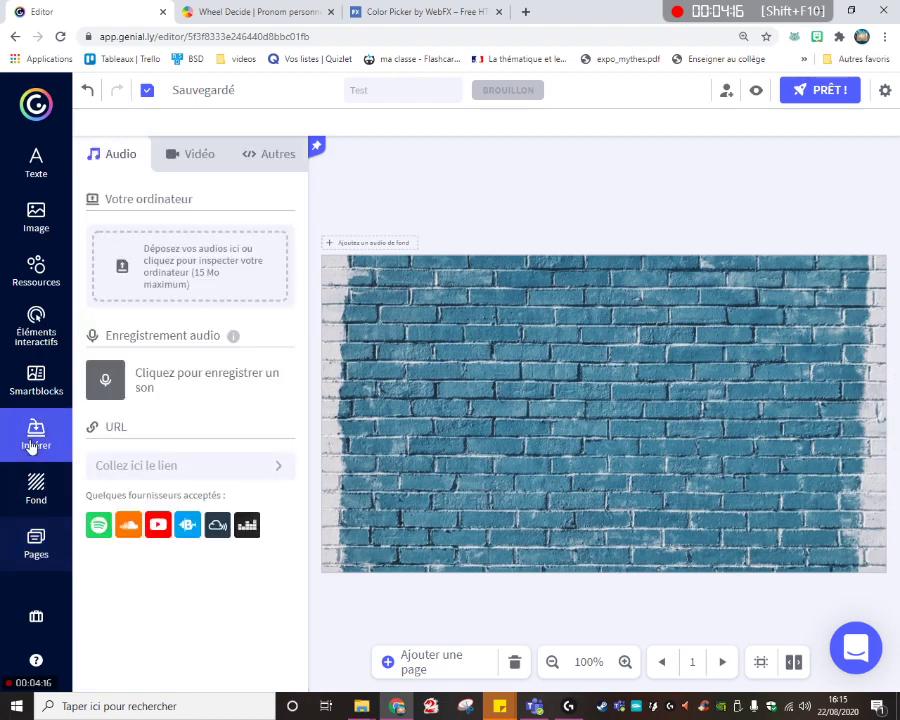
{"action": "left_click", "coordinate": [254, 164]}
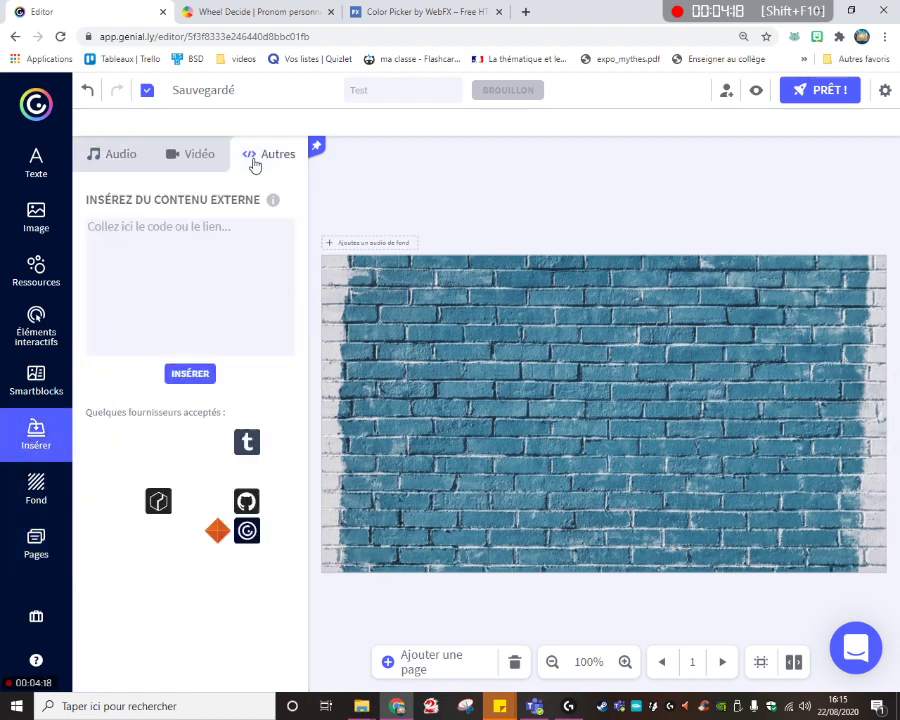
{"action": "left_click", "coordinate": [176, 250]}
{"action": "key", "text": "ctrl+v"}
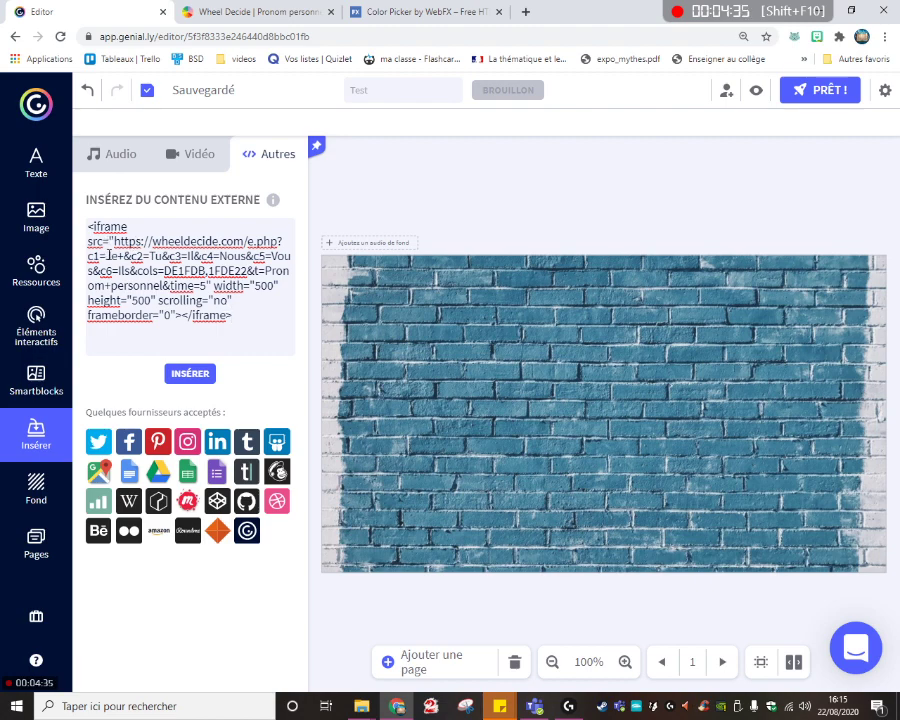
- Check the choices, spin time and width in the pasted iframe code and insert the wheel on the page
{"action": "left_click_drag", "start_coordinate": [109, 256], "coordinate": [157, 256]}
{"action": "left_click", "coordinate": [160, 253]}
{"action": "type", "text": "u"}
{"action": "double_click", "coordinate": [165, 256]}
{"action": "left_click", "coordinate": [174, 256]}
{"action": "double_click", "coordinate": [203, 286]}
{"action": "double_click", "coordinate": [263, 286]}
{"action": "left_click", "coordinate": [214, 374]}
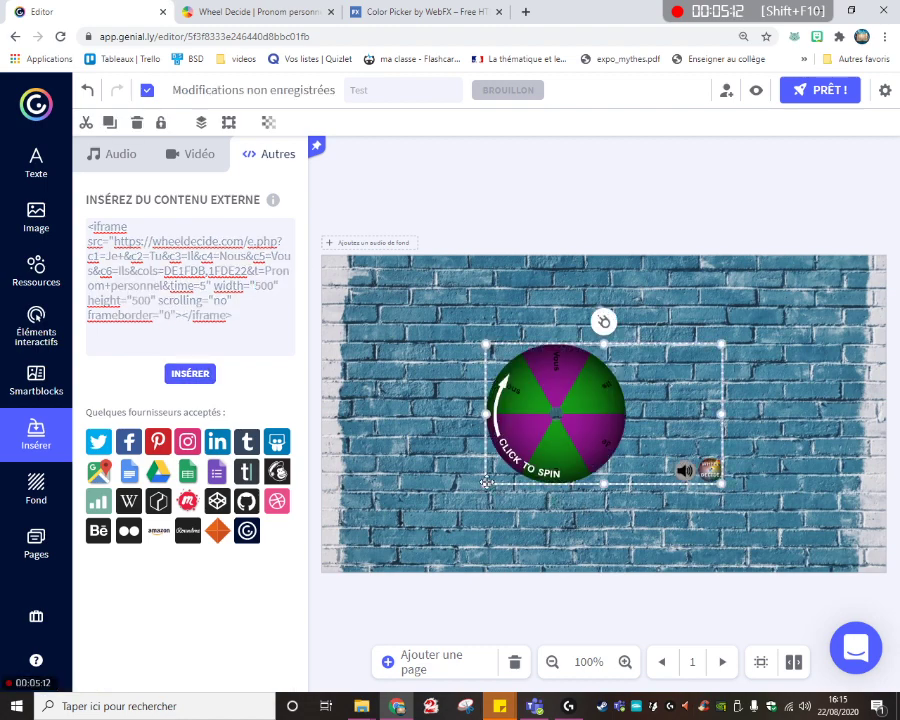
- Enlarge the embedded wheel and reposition it so it fills most of the brick-wall page's height
{"action": "left_click_drag", "start_coordinate": [487, 485], "coordinate": [347, 573]}
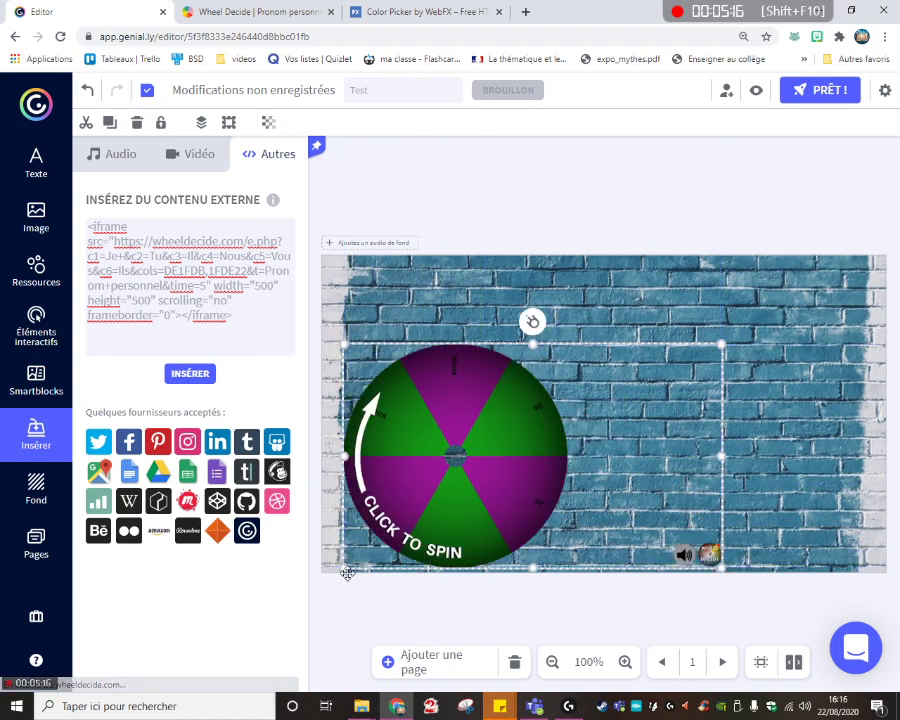
{"action": "left_click_drag", "start_coordinate": [465, 486], "coordinate": [648, 388]}
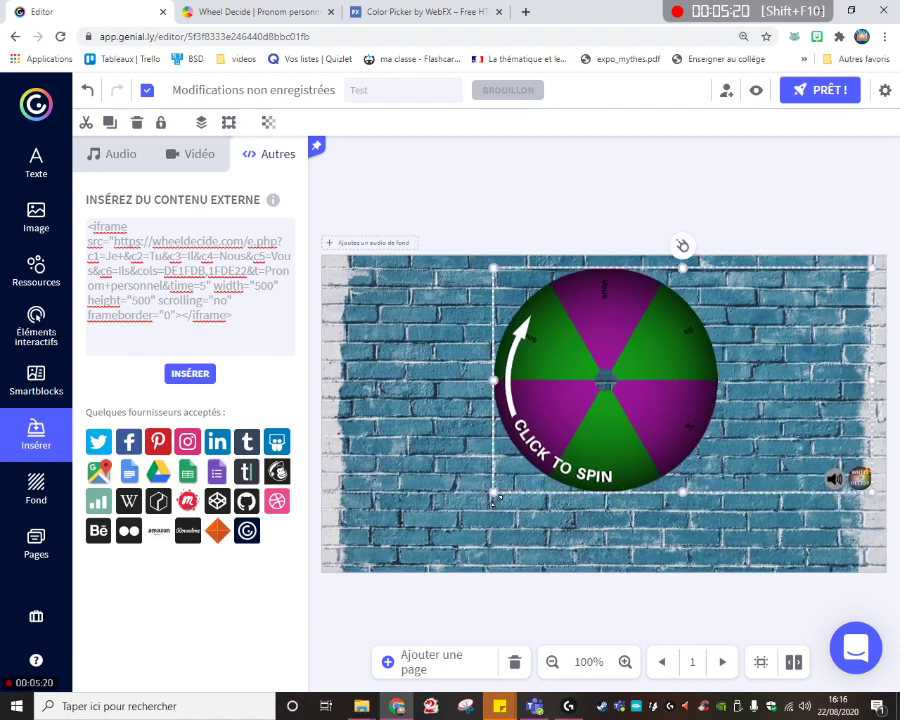
{"action": "left_click_drag", "start_coordinate": [494, 492], "coordinate": [417, 537]}
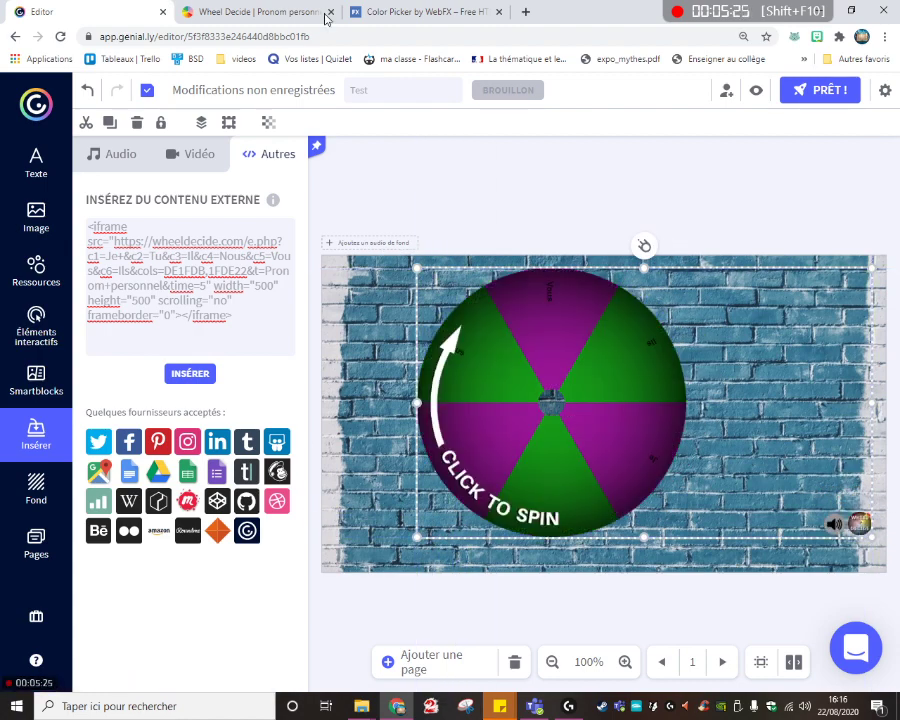
{"action": "left_click", "coordinate": [280, 11]}
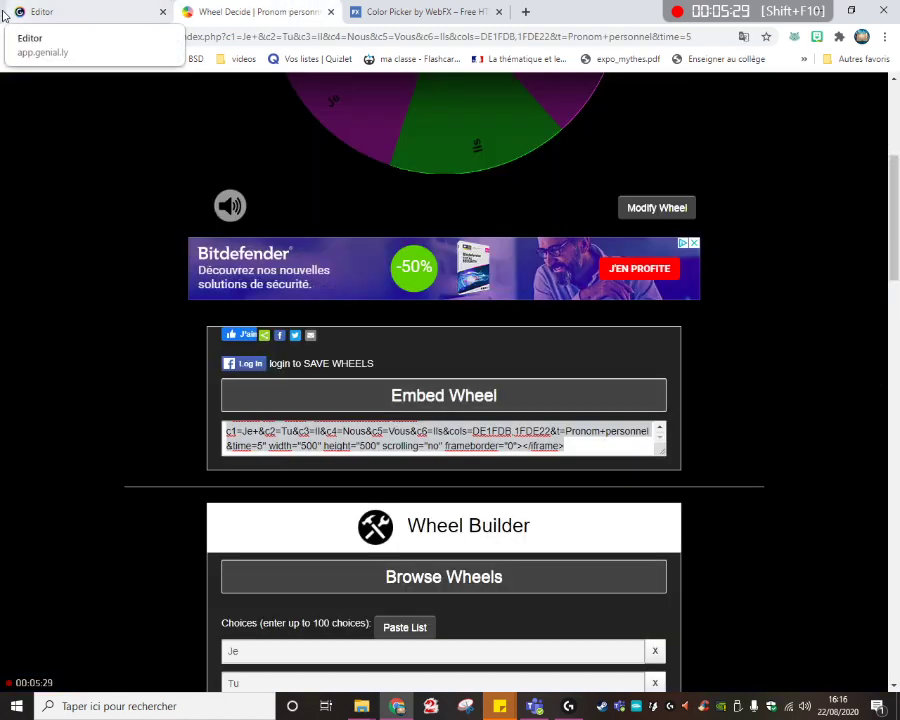
{"action": "left_click", "coordinate": [40, 11]}
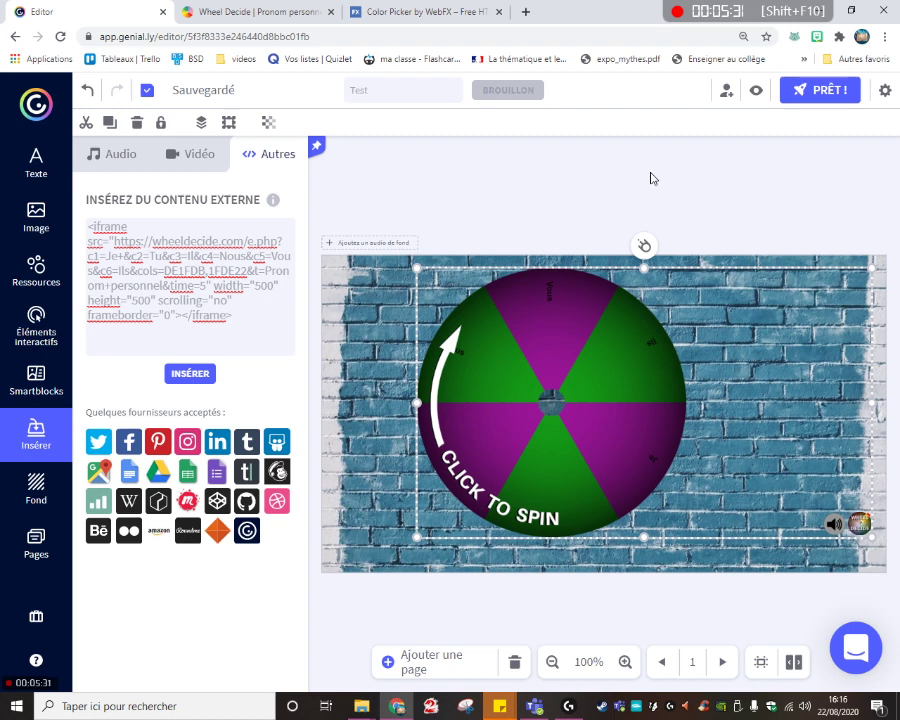